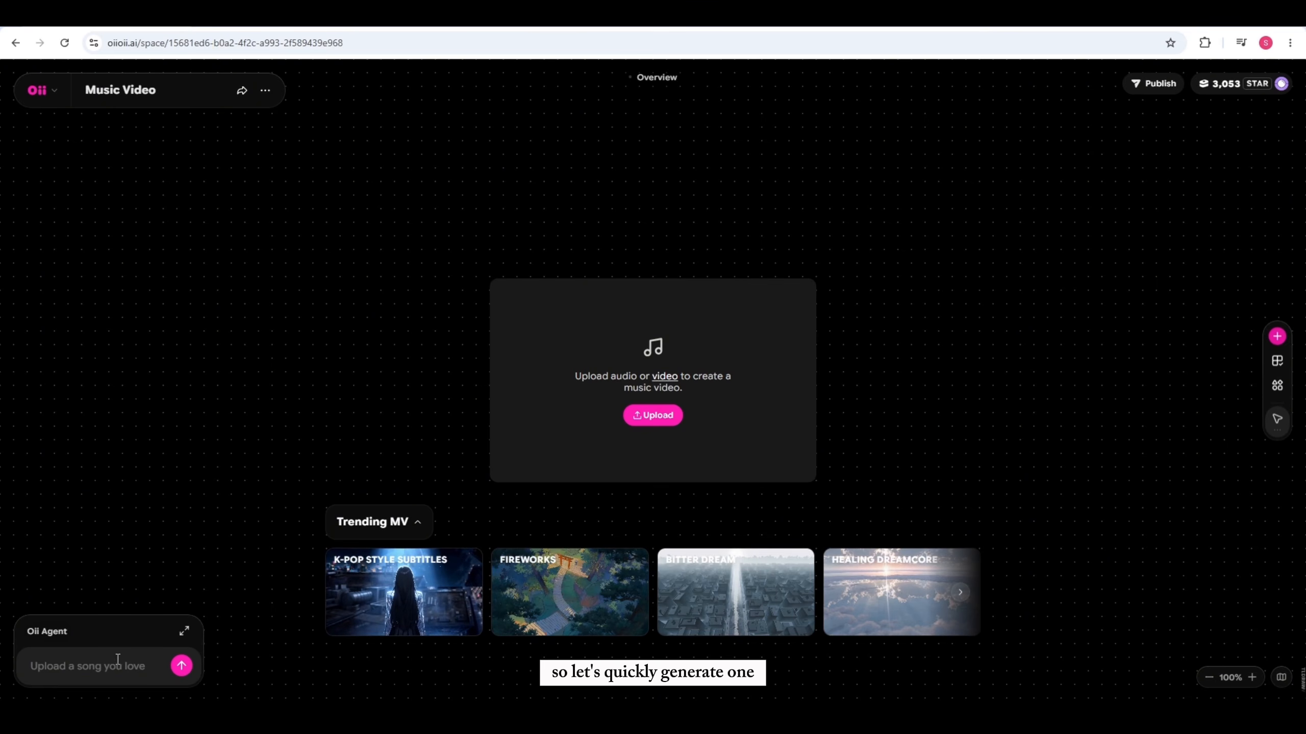
Ask the agent to "create an emotional pop track with female vocals and meaningful lyrics".
{"action": "left_click", "coordinate": [82, 666]}
{"action": "type", "text": "create an emotional pop track with female vocals and meaningful lyrics"}
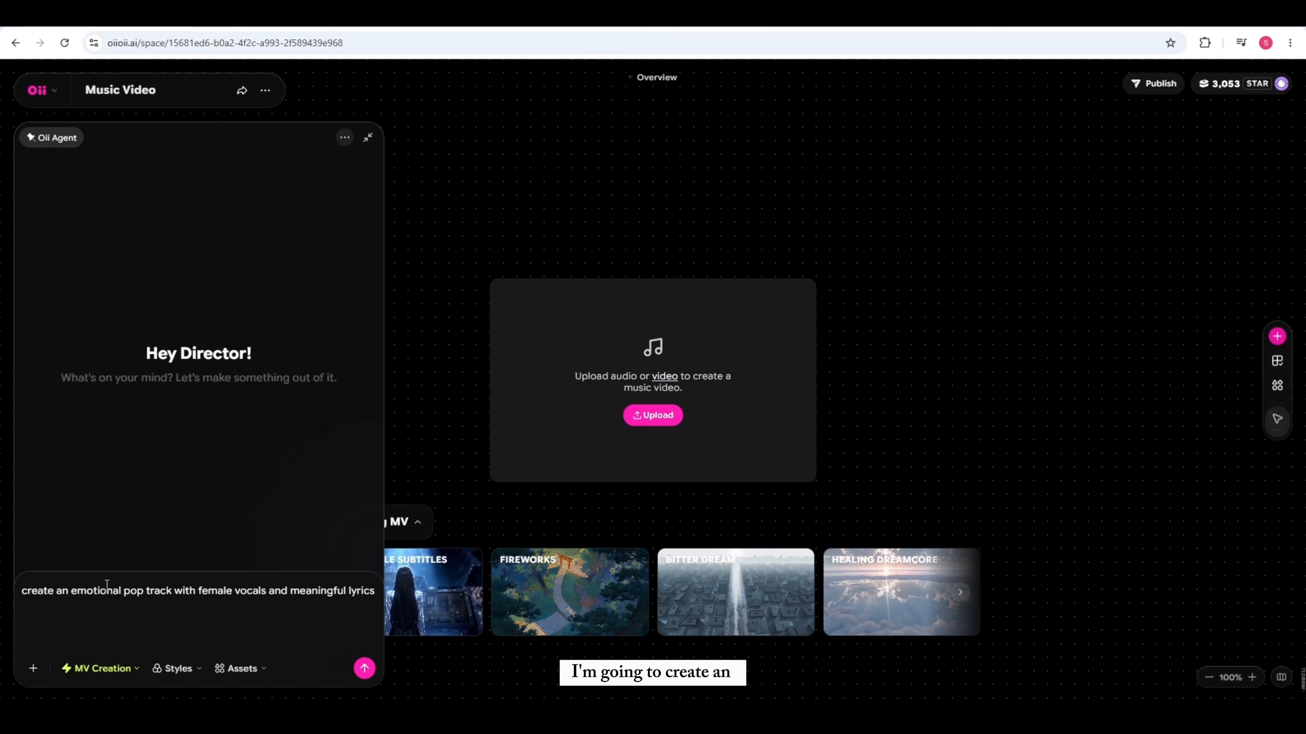
{"action": "left_click", "coordinate": [364, 668]}
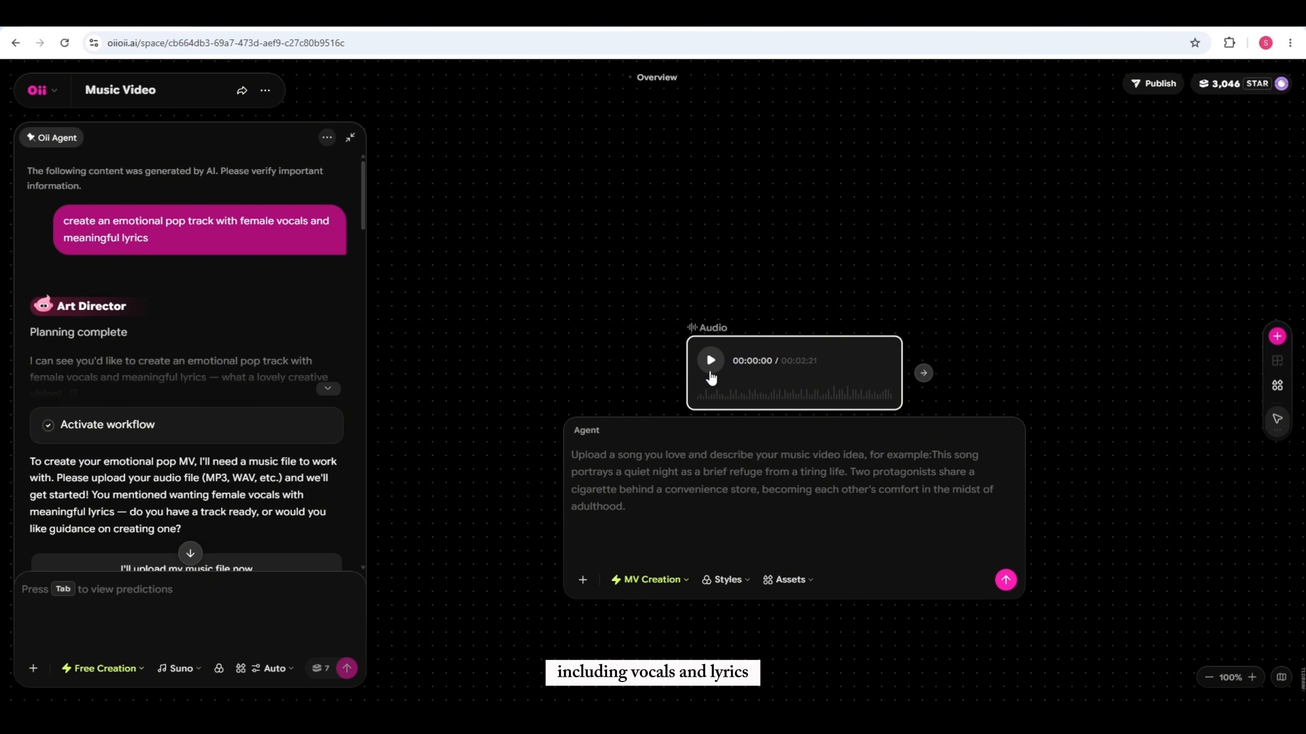
Preview the beginning of the generated audio track and return playback to its start.
{"action": "left_click", "coordinate": [712, 363]}
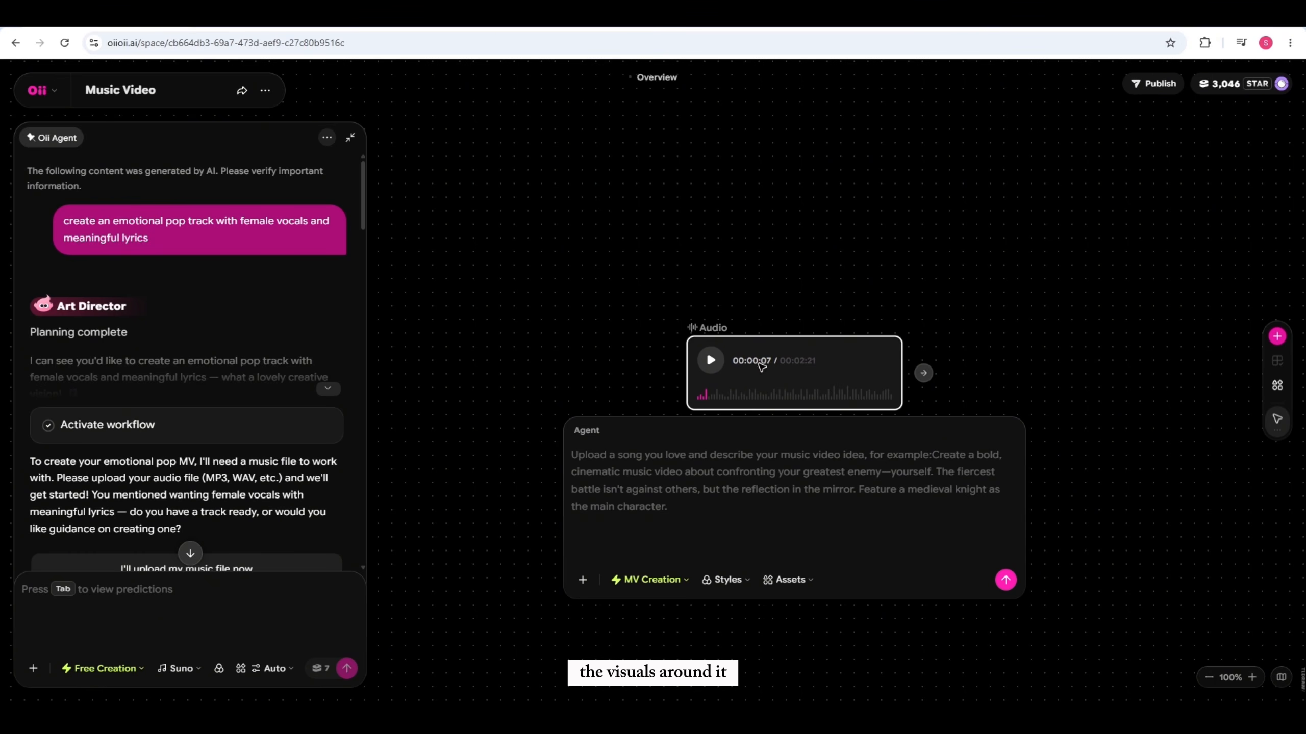
{"action": "left_click", "coordinate": [698, 394]}
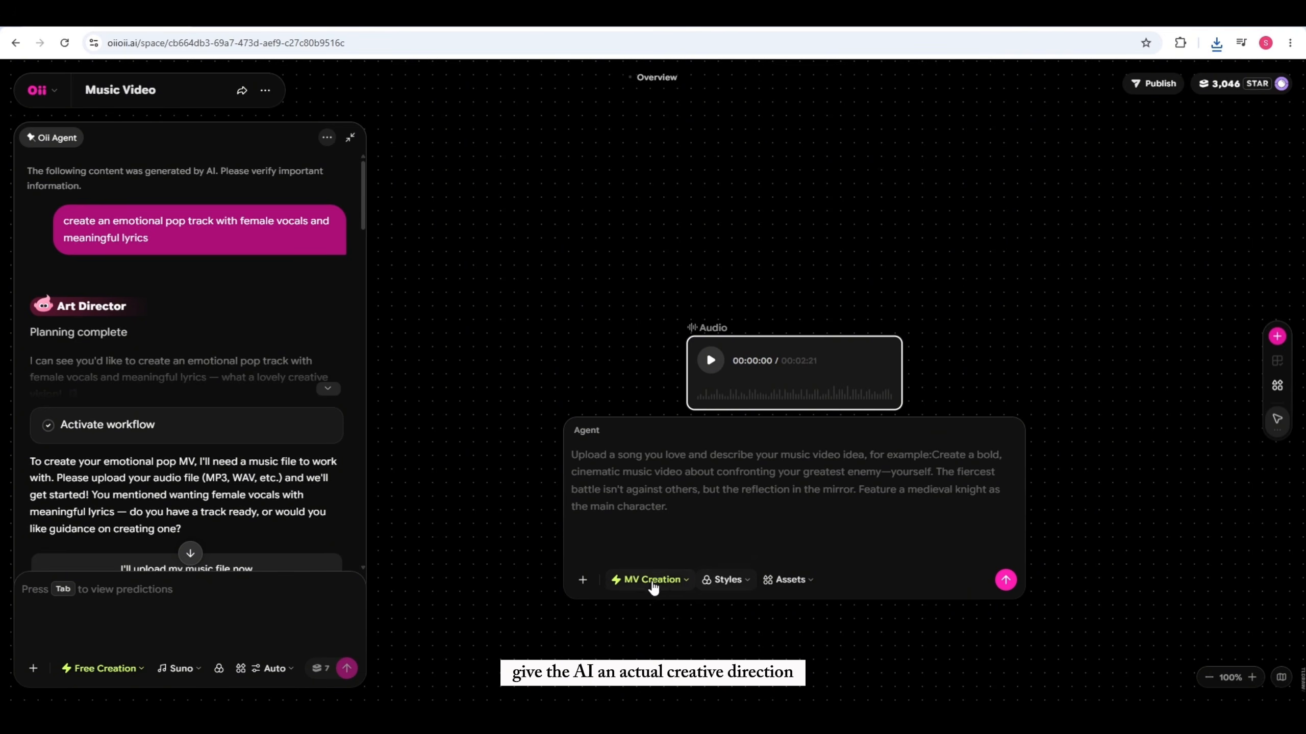
Look through the attachment types and the Scenes, Items and Characters asset categories available for the music video prompt.
{"action": "left_click", "coordinate": [583, 579]}
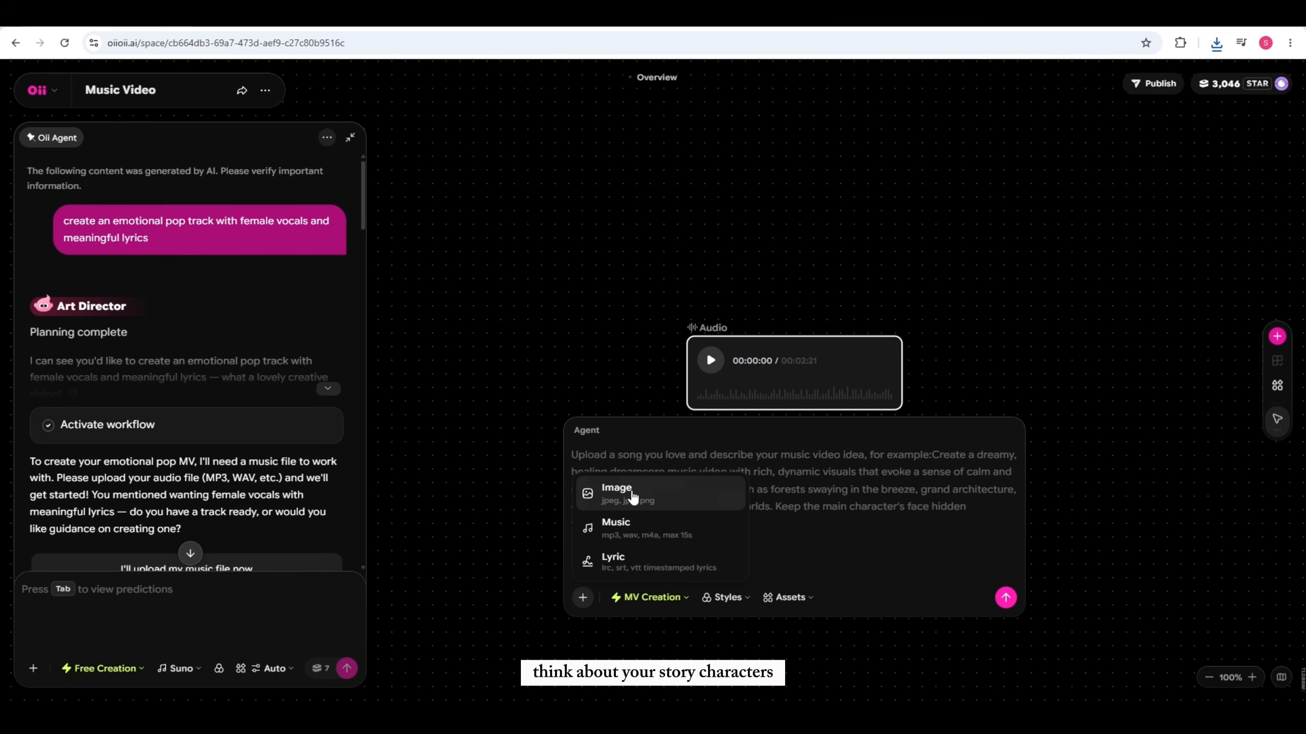
{"action": "left_click", "coordinate": [734, 598]}
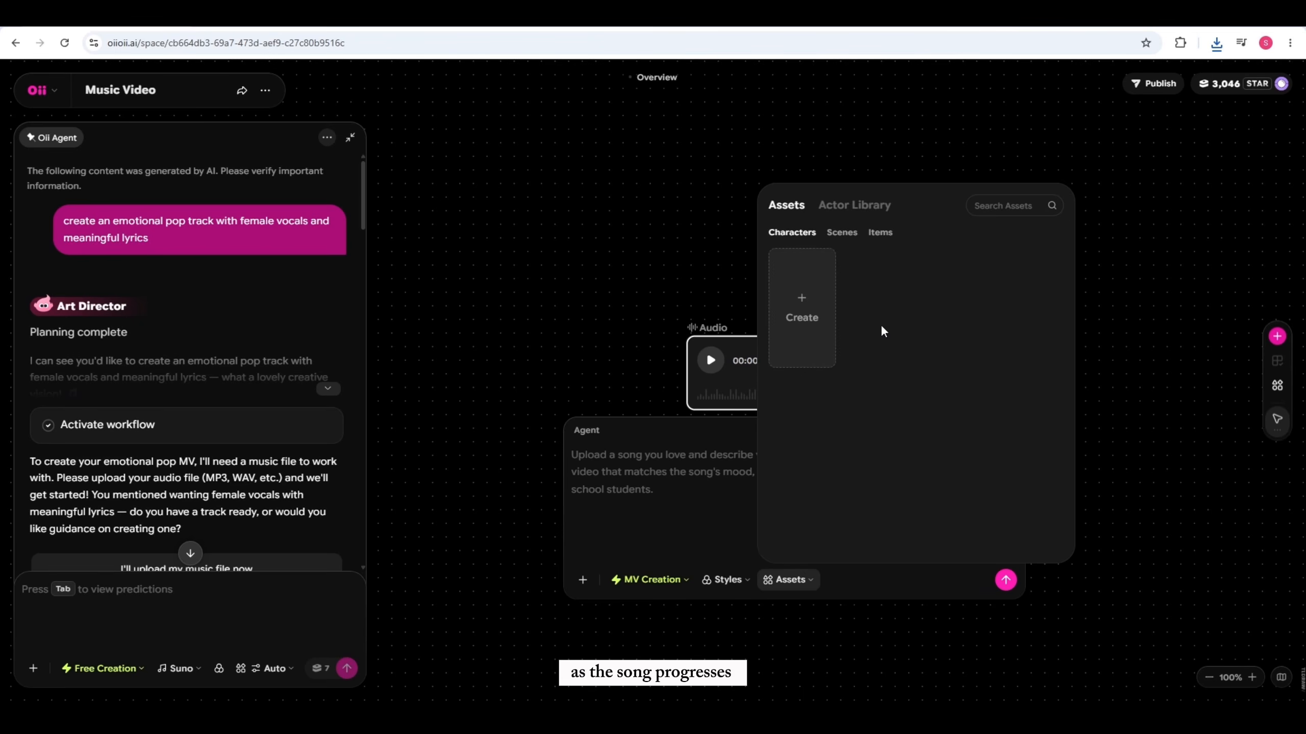
{"action": "left_click", "coordinate": [844, 234]}
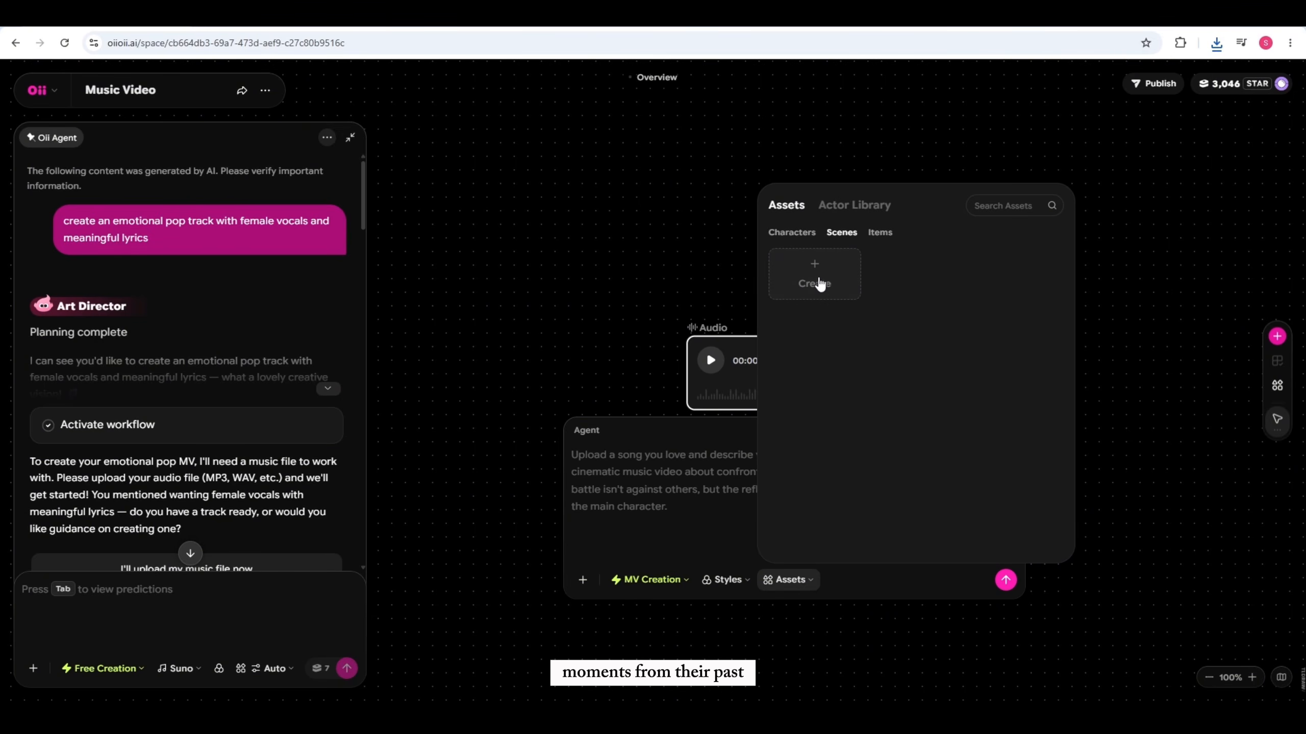
{"action": "left_click", "coordinate": [882, 238]}
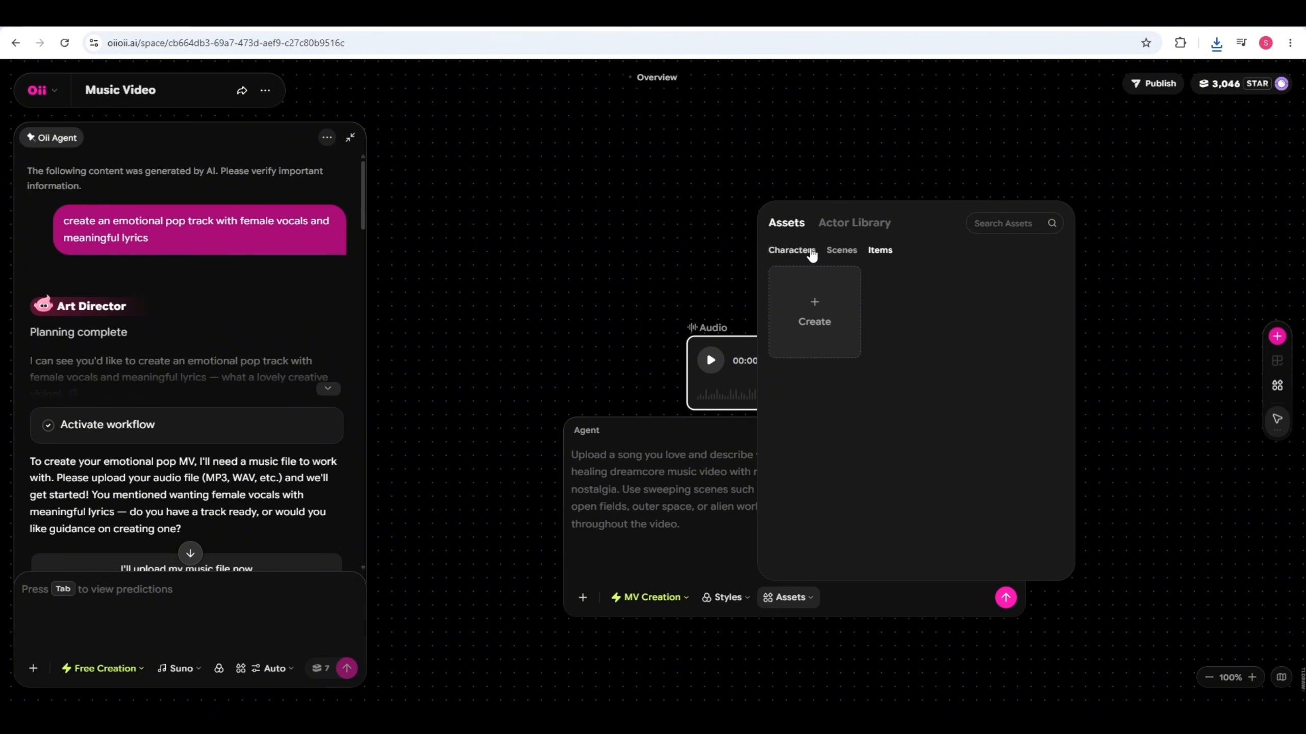
{"action": "left_click", "coordinate": [811, 254]}
{"action": "left_click", "coordinate": [639, 476]}
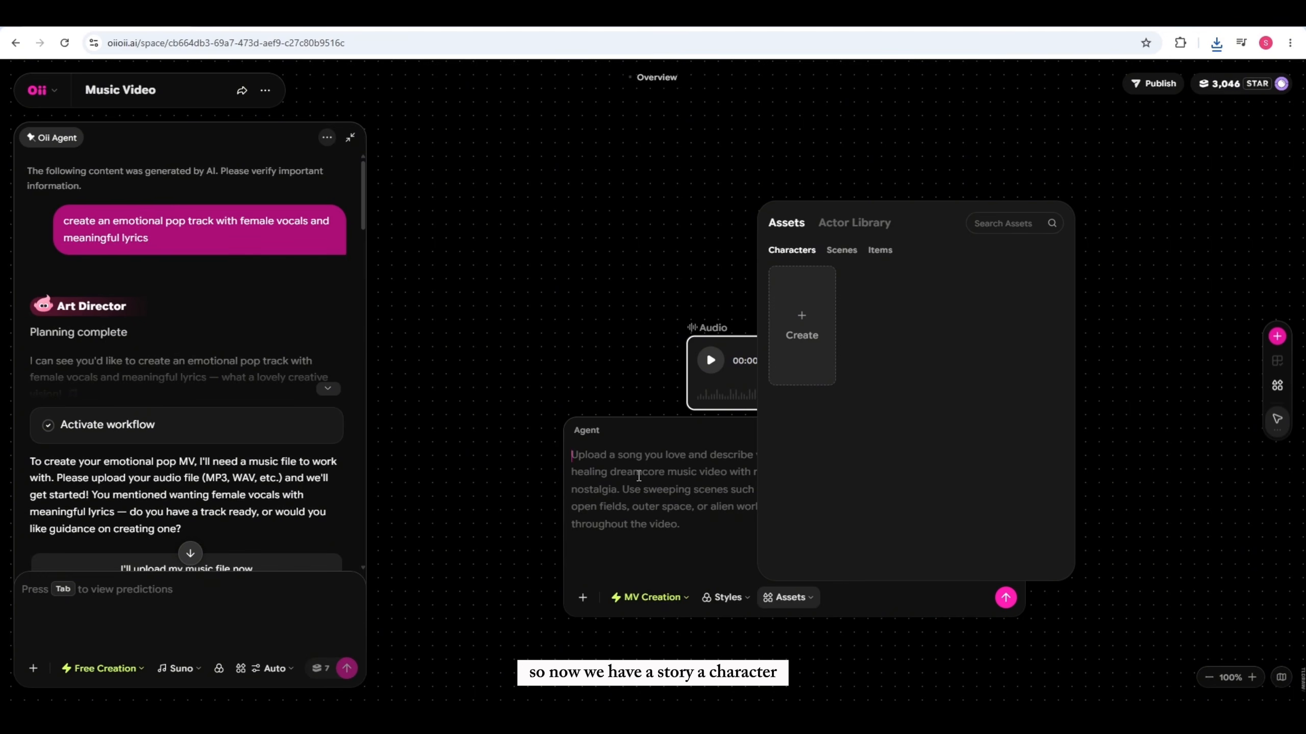
{"action": "left_click", "coordinate": [1152, 444]}
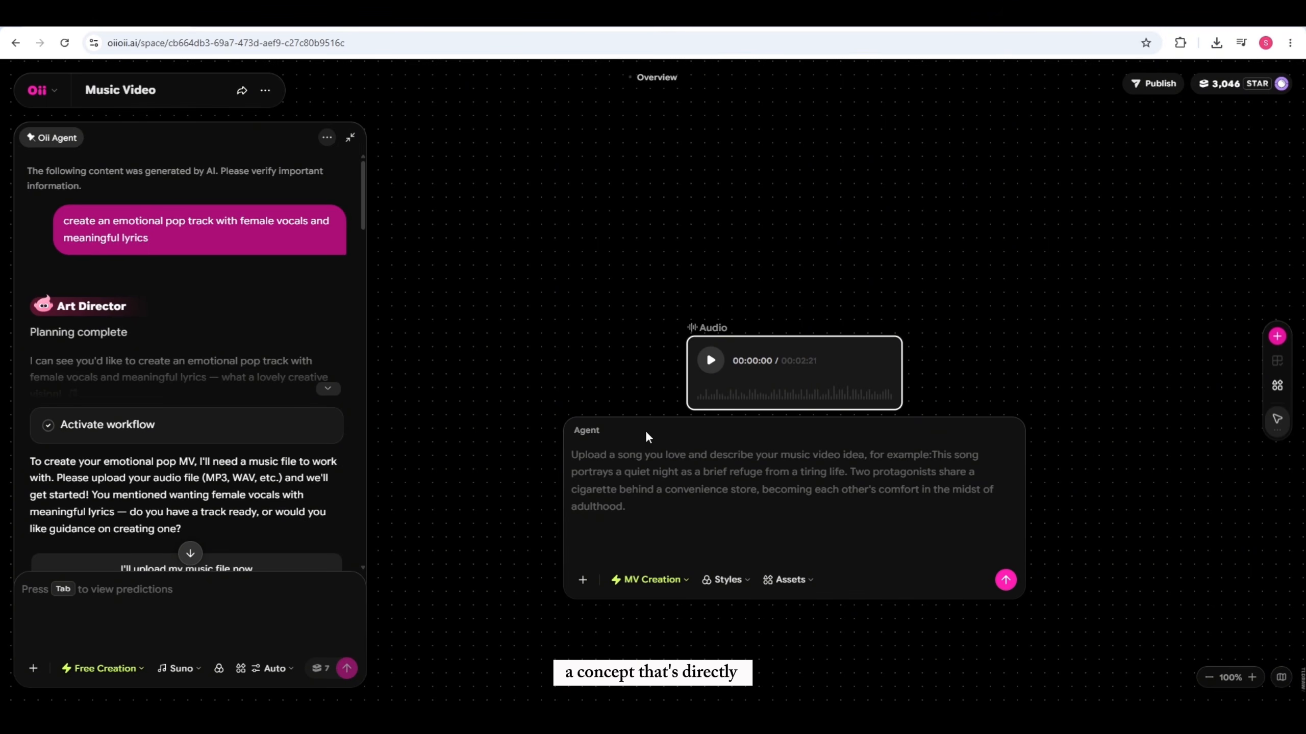
Fill the audio's agent prompt with the cinematic emotional music video story about a young woman returning to an old roadside diner, and review it.
{"action": "left_click", "coordinate": [591, 463]}
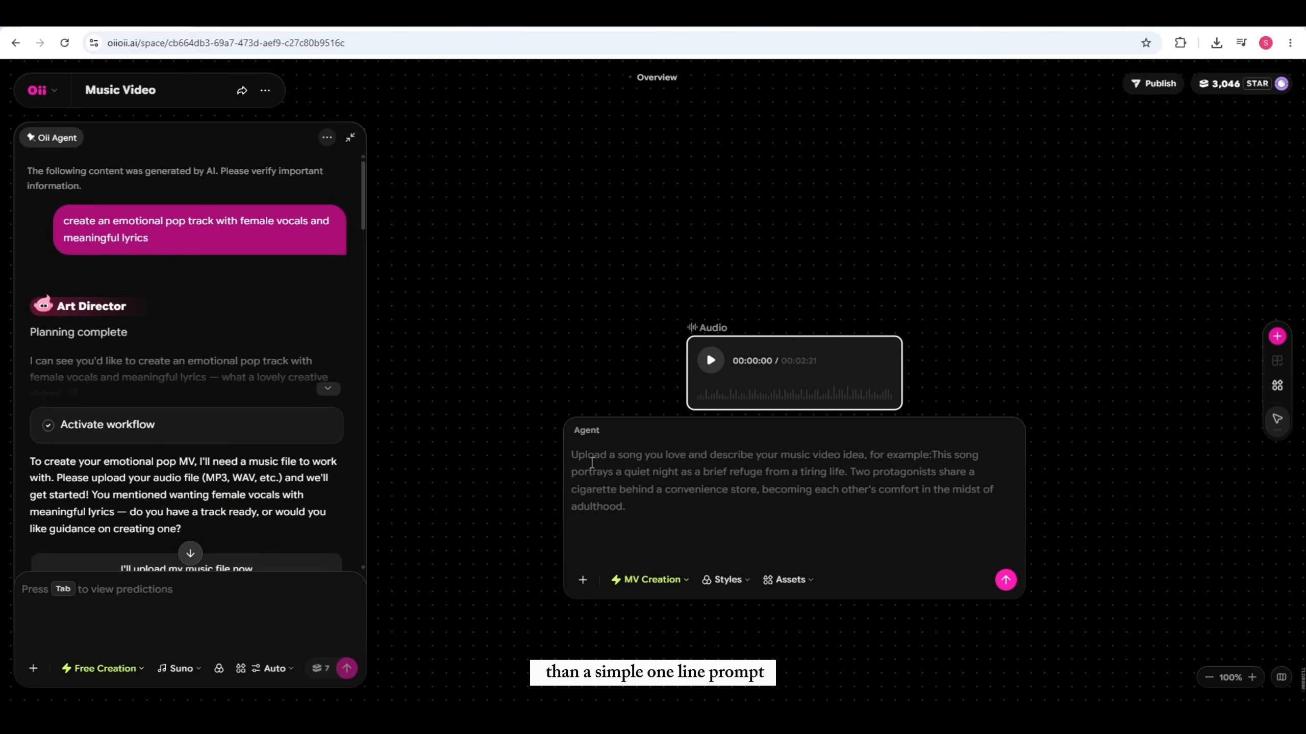
{"action": "key", "text": "ctrl+v"}
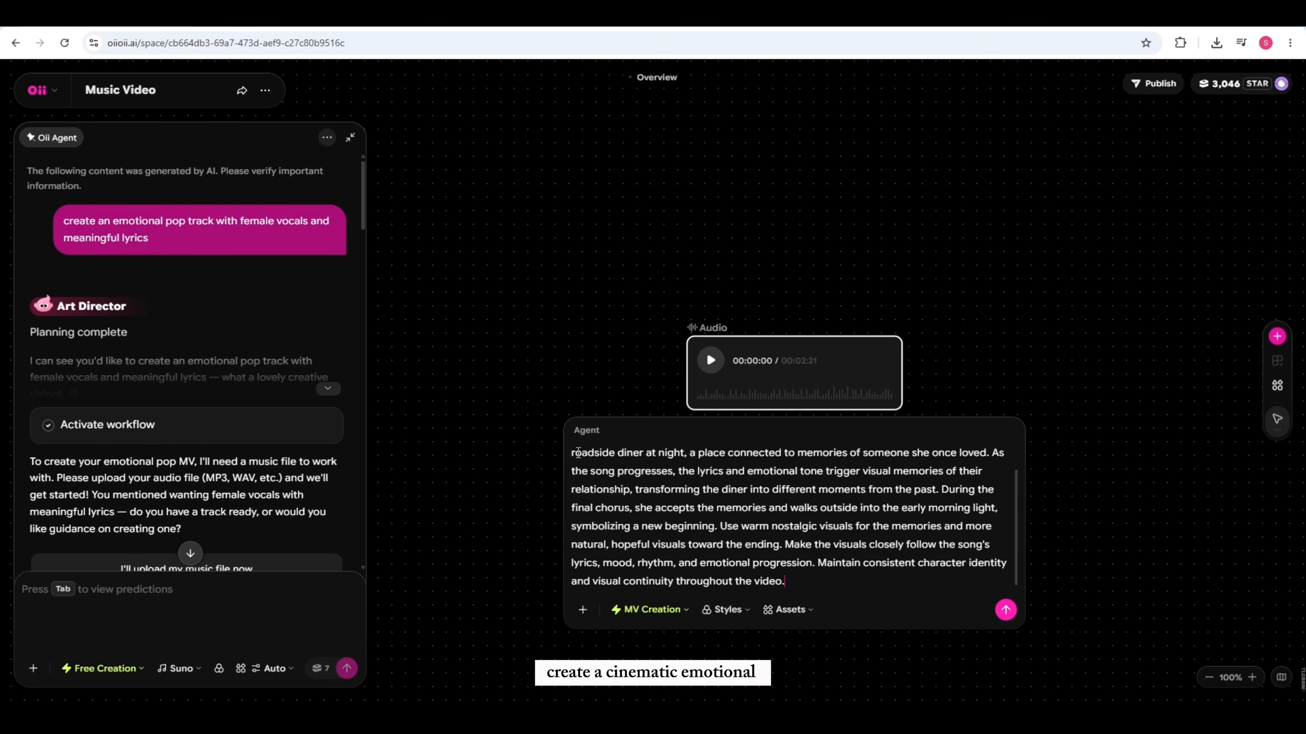
{"action": "scroll", "coordinate": [578, 452], "scroll_direction": "up", "scroll_amount": 1}
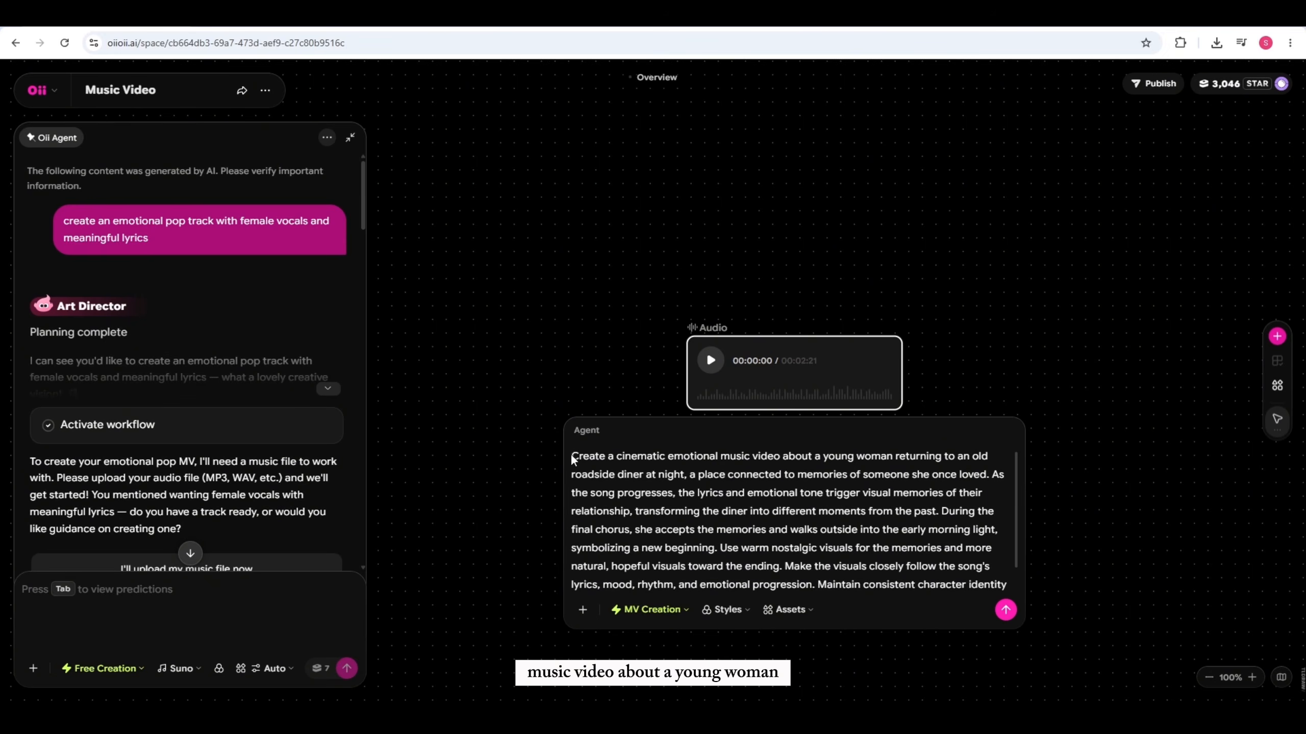
{"action": "left_click_drag", "start_coordinate": [619, 457], "coordinate": [1011, 584]}
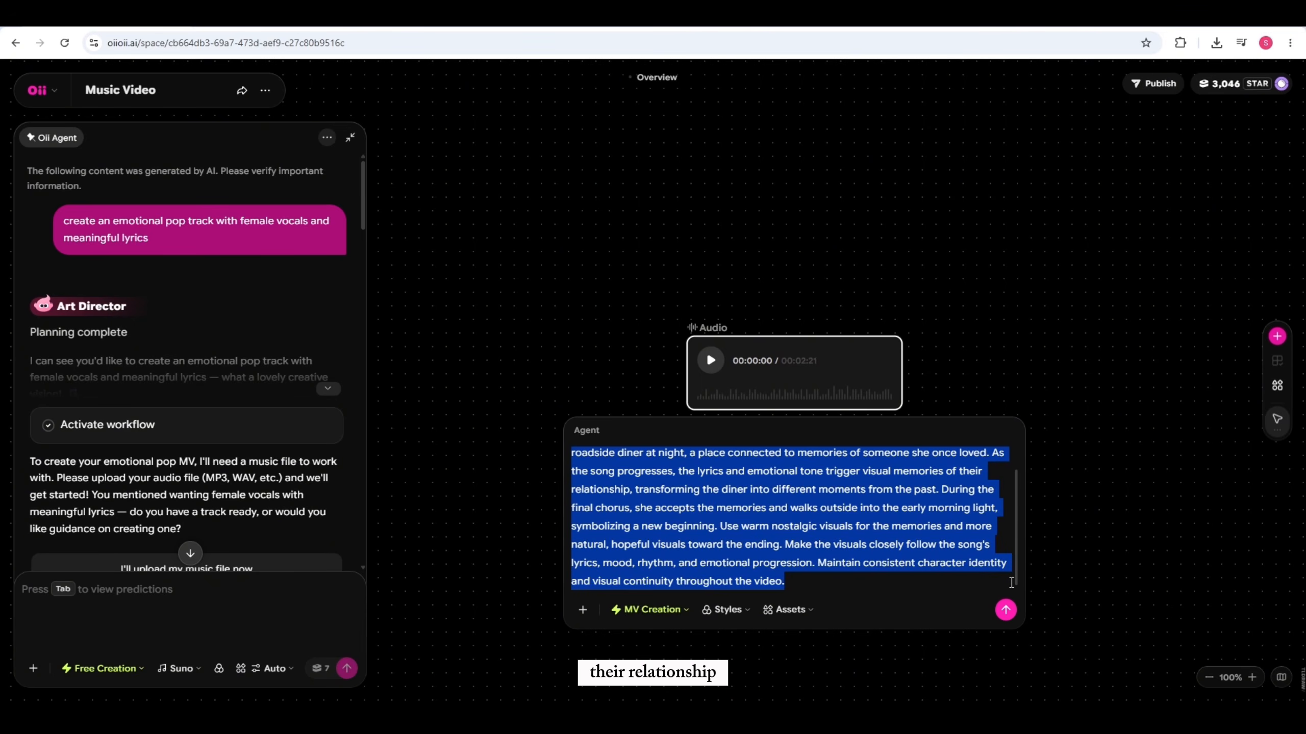
{"action": "left_click", "coordinate": [819, 582]}
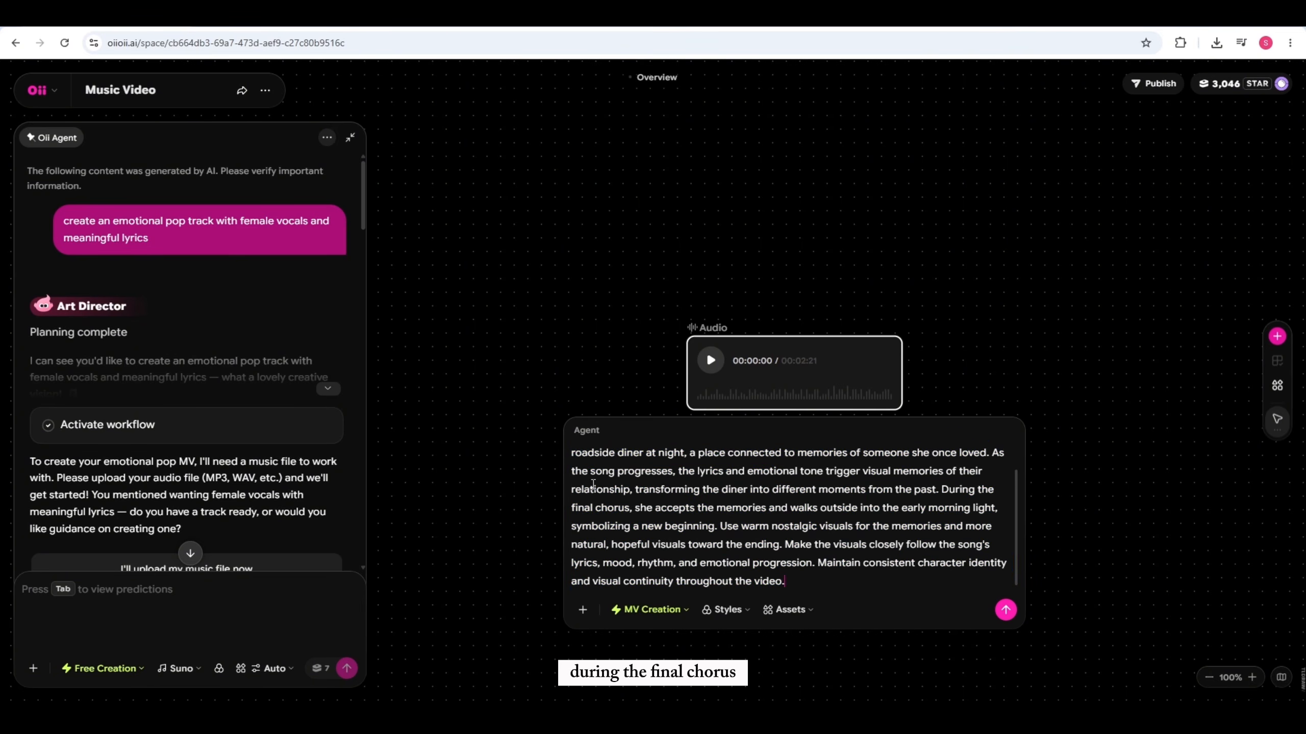
{"action": "scroll", "coordinate": [617, 478], "scroll_direction": "up", "scroll_amount": 2}
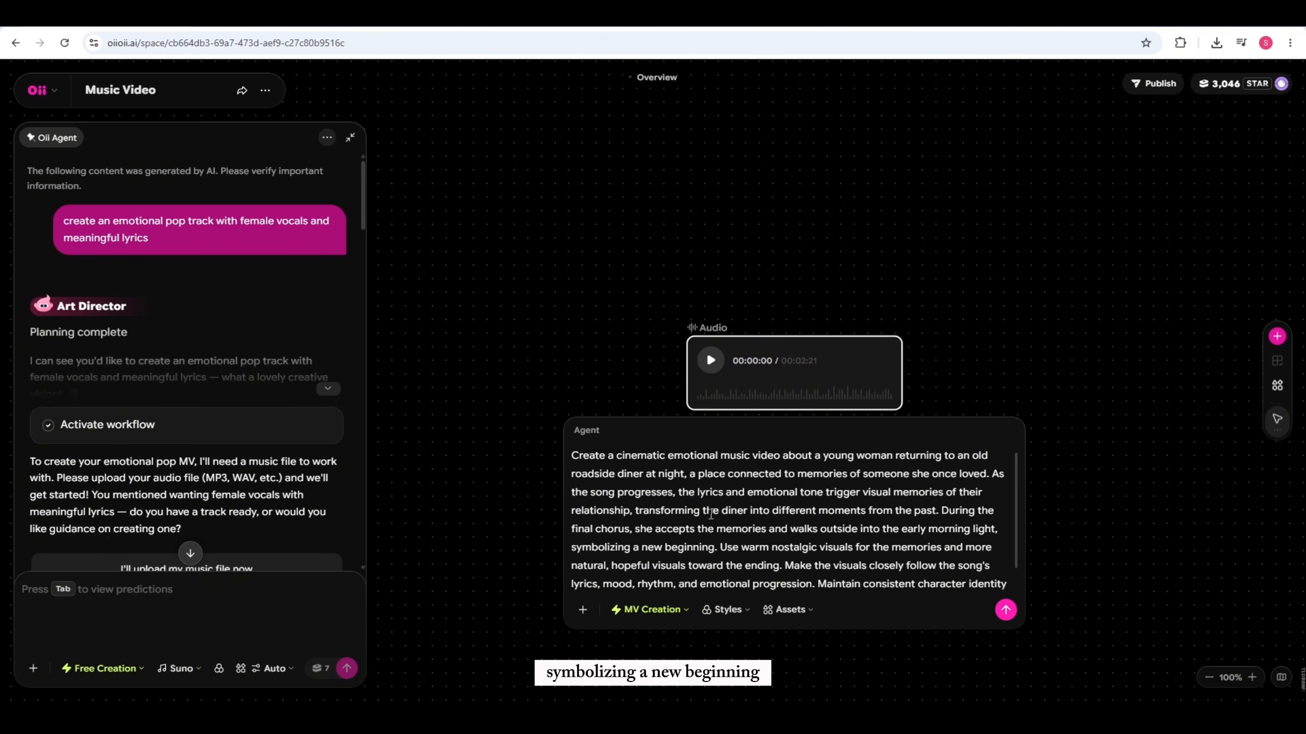
{"action": "scroll", "coordinate": [735, 535], "scroll_direction": "down", "scroll_amount": 1}
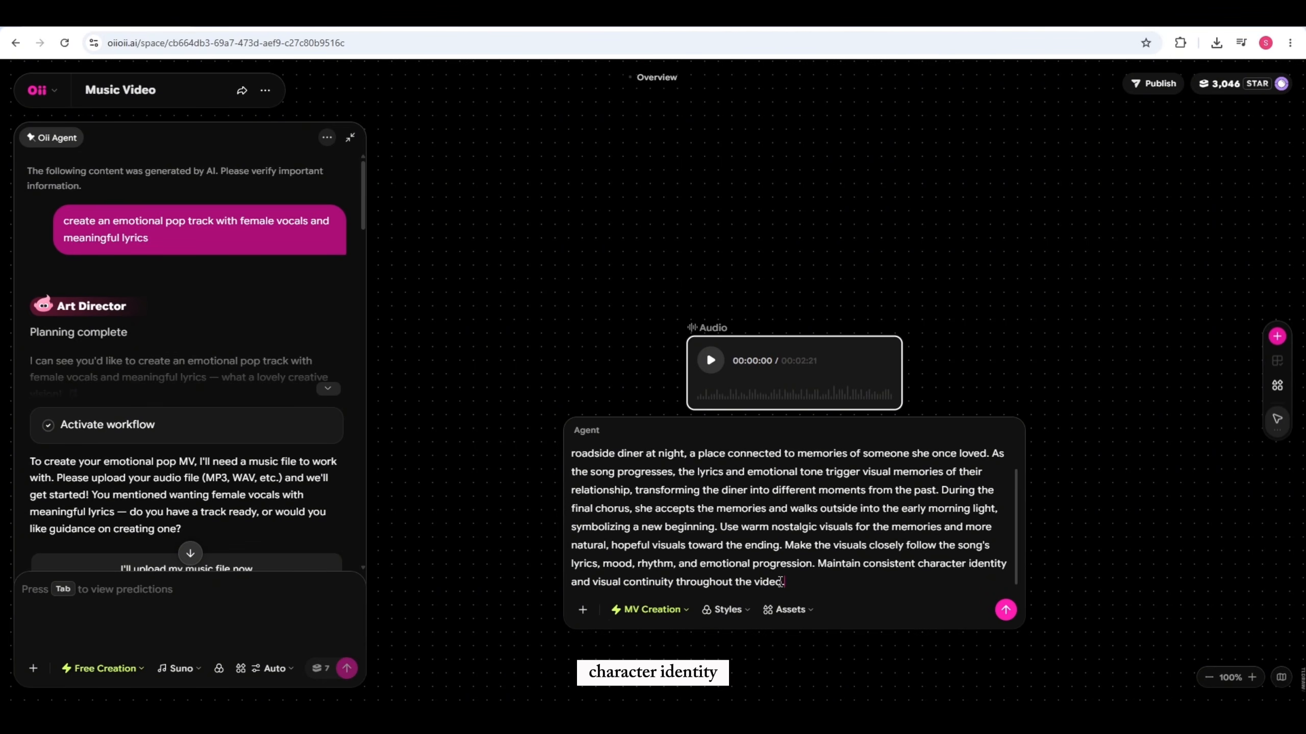
Attach the image IMG_2369 from Downloads to the music video prompt as the character reference.
{"action": "left_click", "coordinate": [584, 613]}
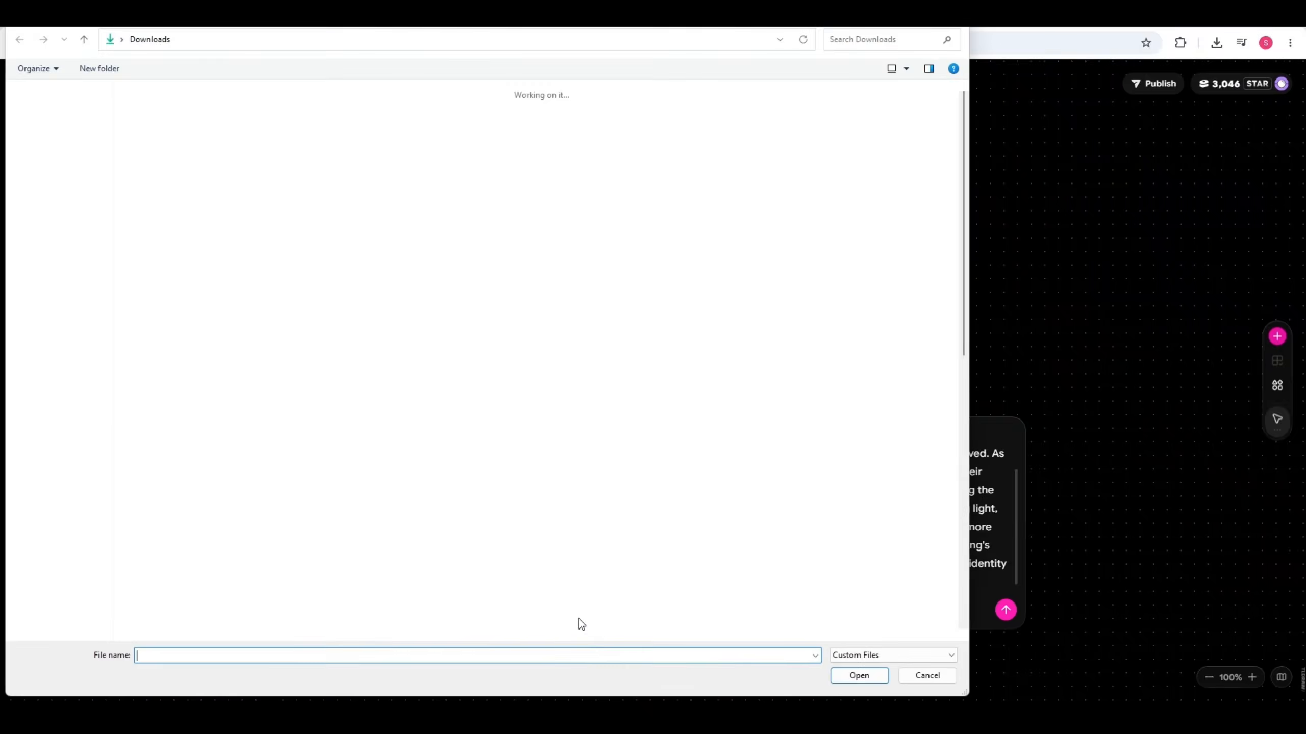
{"action": "left_click", "coordinate": [256, 158]}
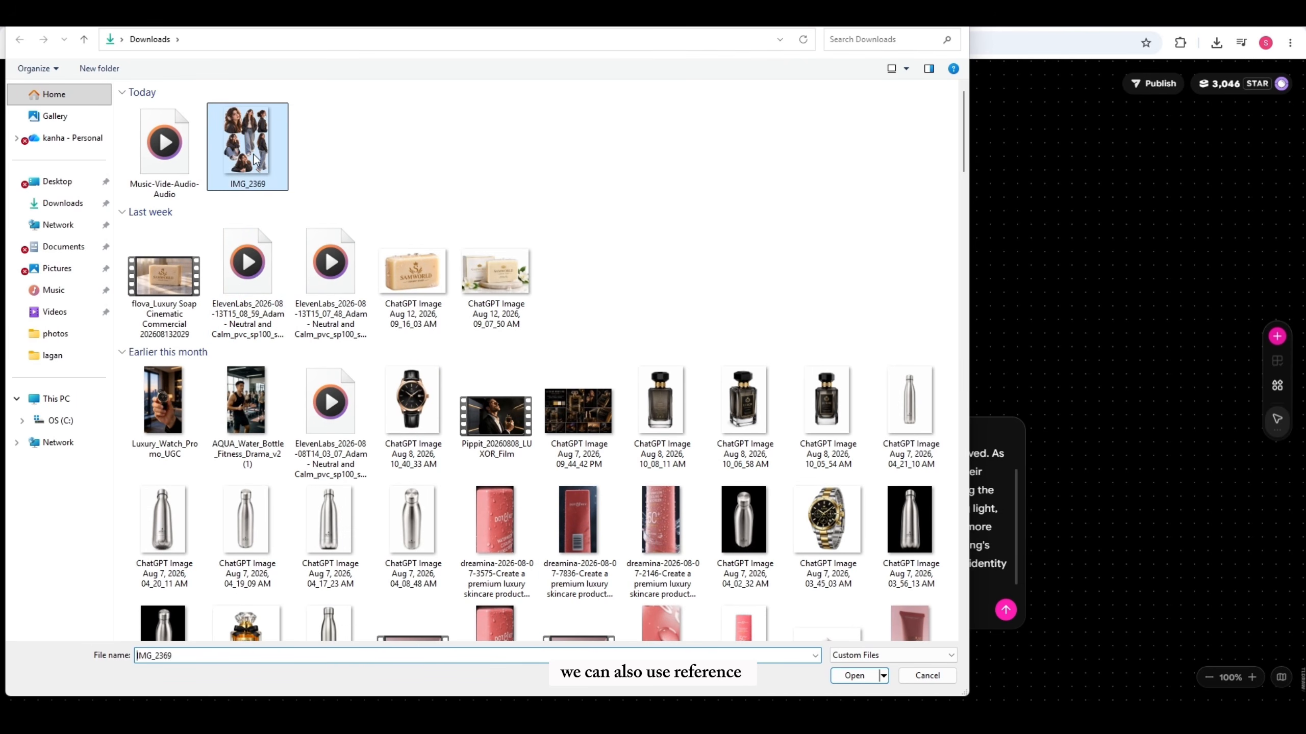
{"action": "left_click", "coordinate": [854, 676]}
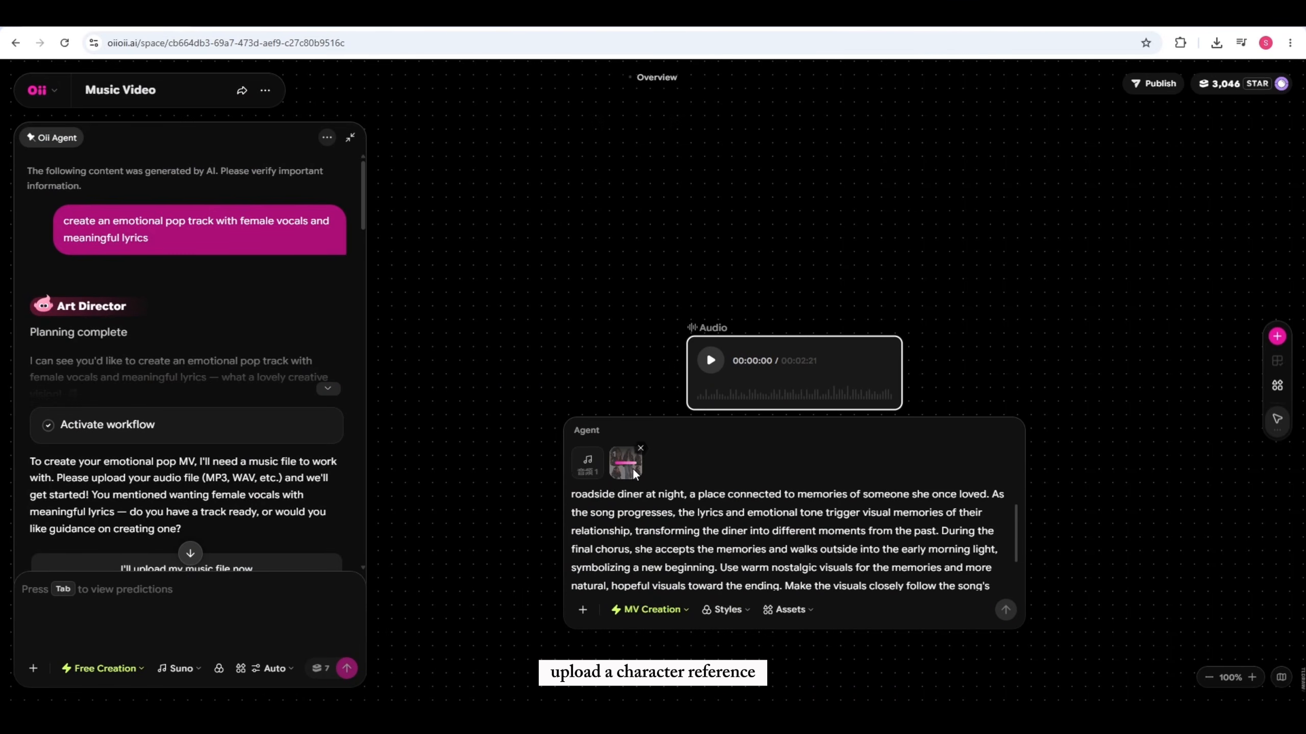
Add the image IMG_2370 from Downloads to the prompt as a second visual reference.
{"action": "mouse_move", "coordinate": [584, 613]}
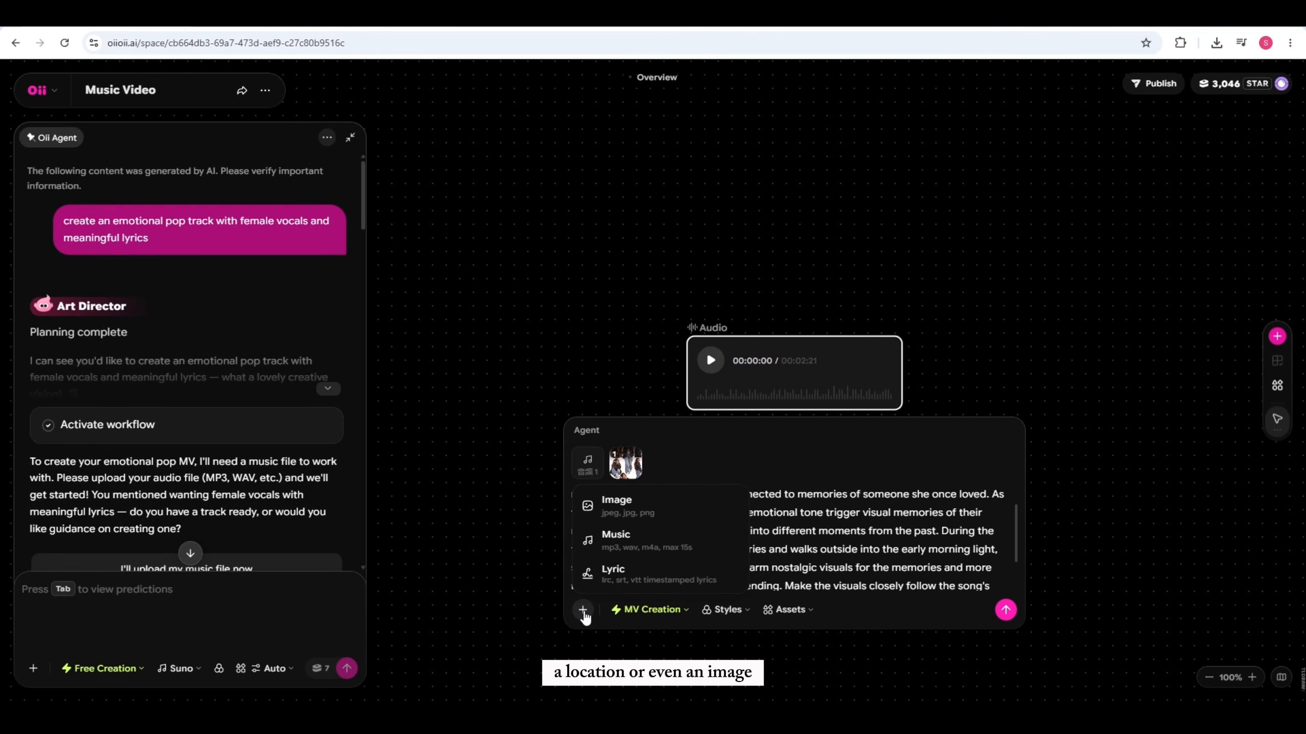
{"action": "left_click", "coordinate": [616, 506]}
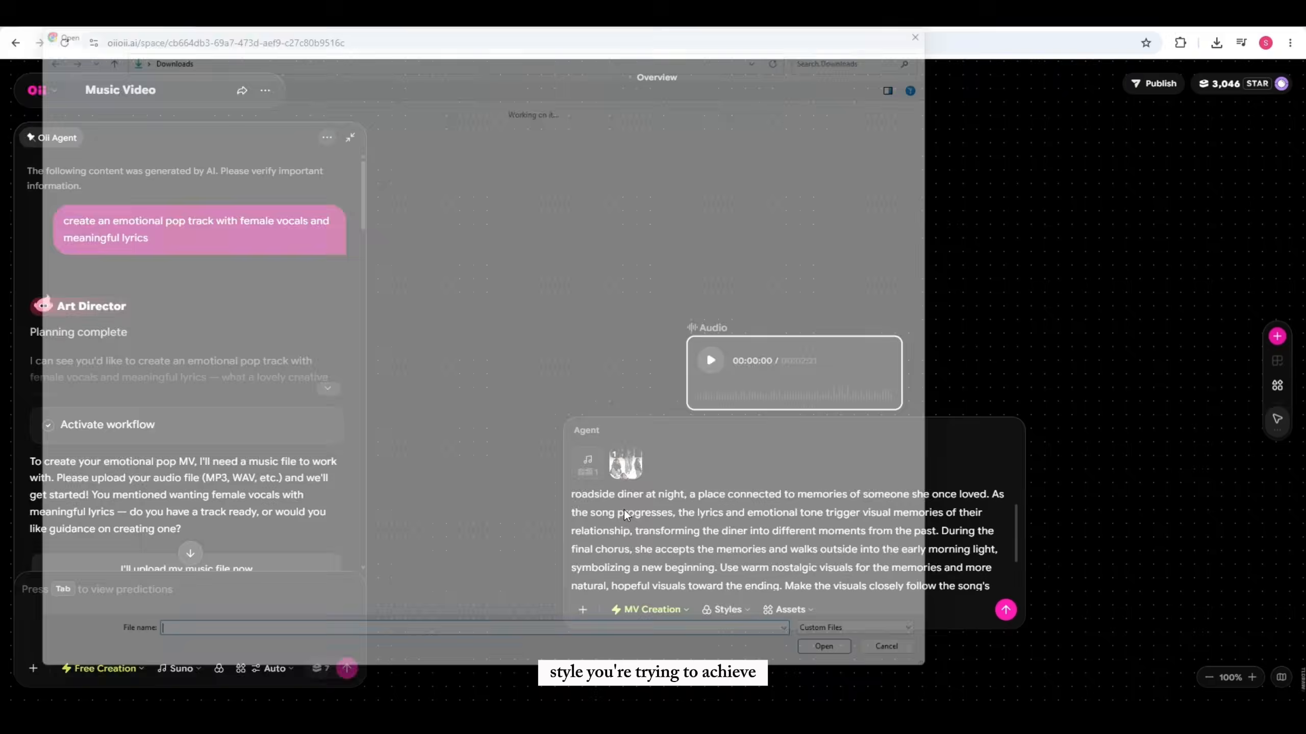
{"action": "left_click", "coordinate": [173, 151]}
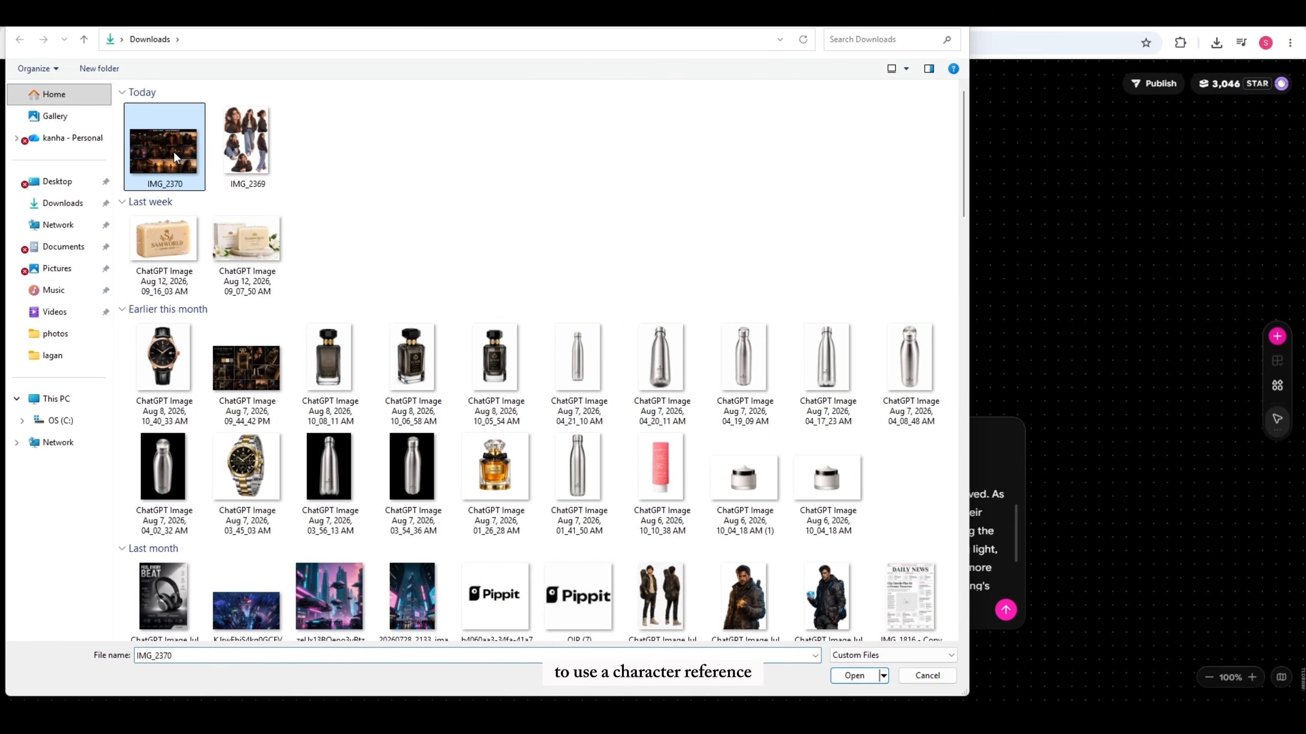
{"action": "left_click", "coordinate": [853, 675]}
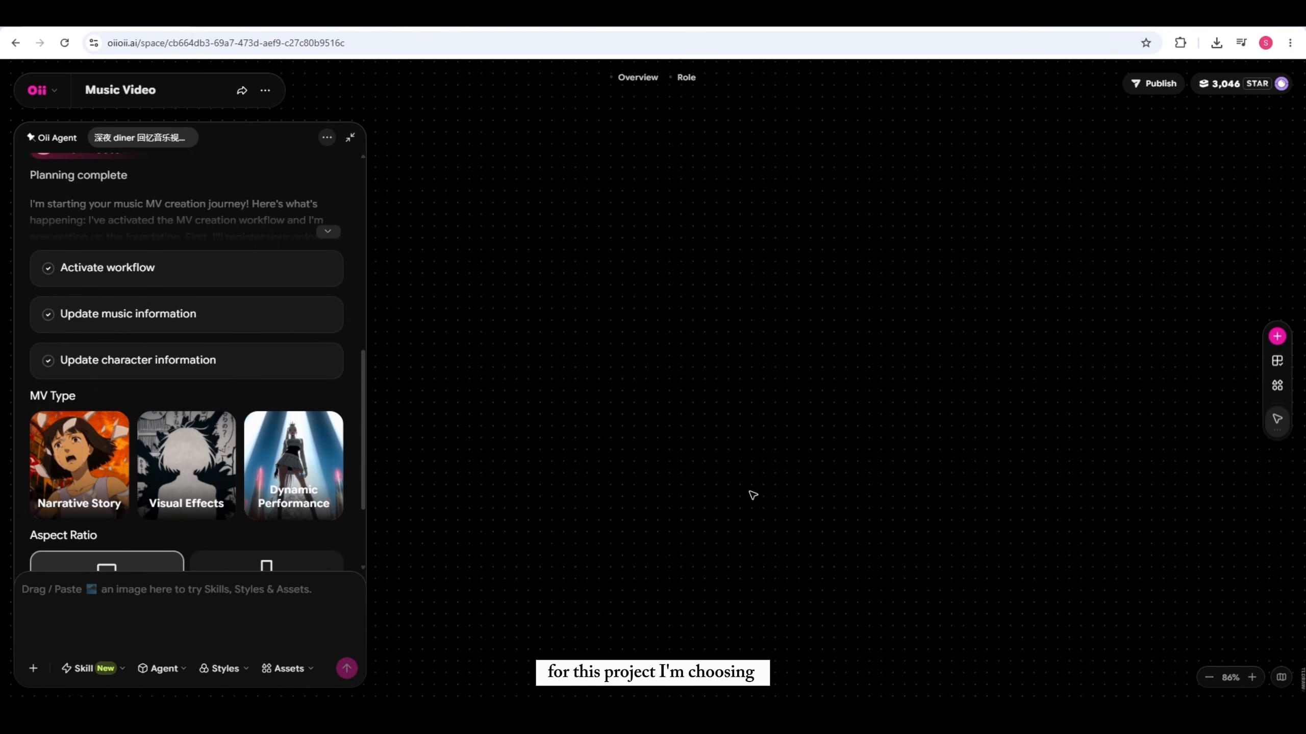
Set the MV type to Narrative Story with a 16:9 aspect ratio and confirm the settings.
{"action": "scroll", "coordinate": [308, 346], "scroll_direction": "down", "scroll_amount": 3}
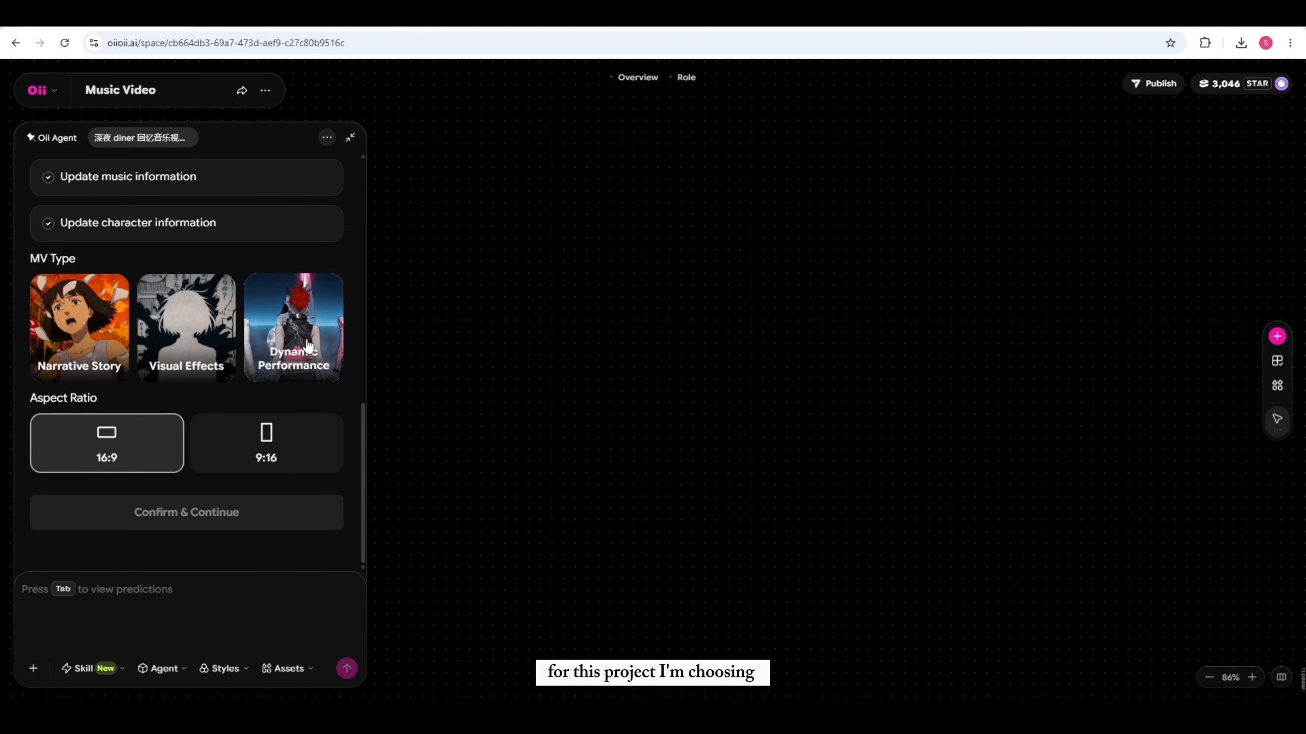
{"action": "left_click", "coordinate": [57, 329]}
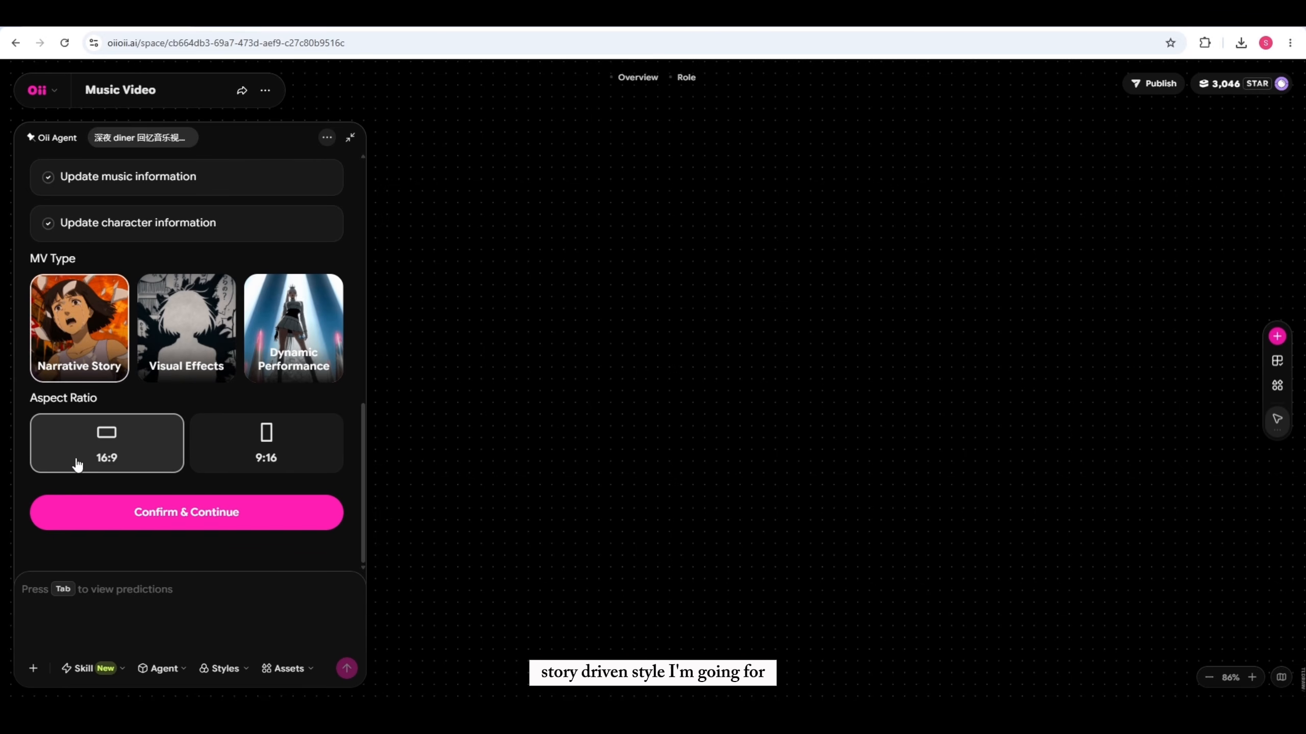
{"action": "left_click", "coordinate": [234, 436]}
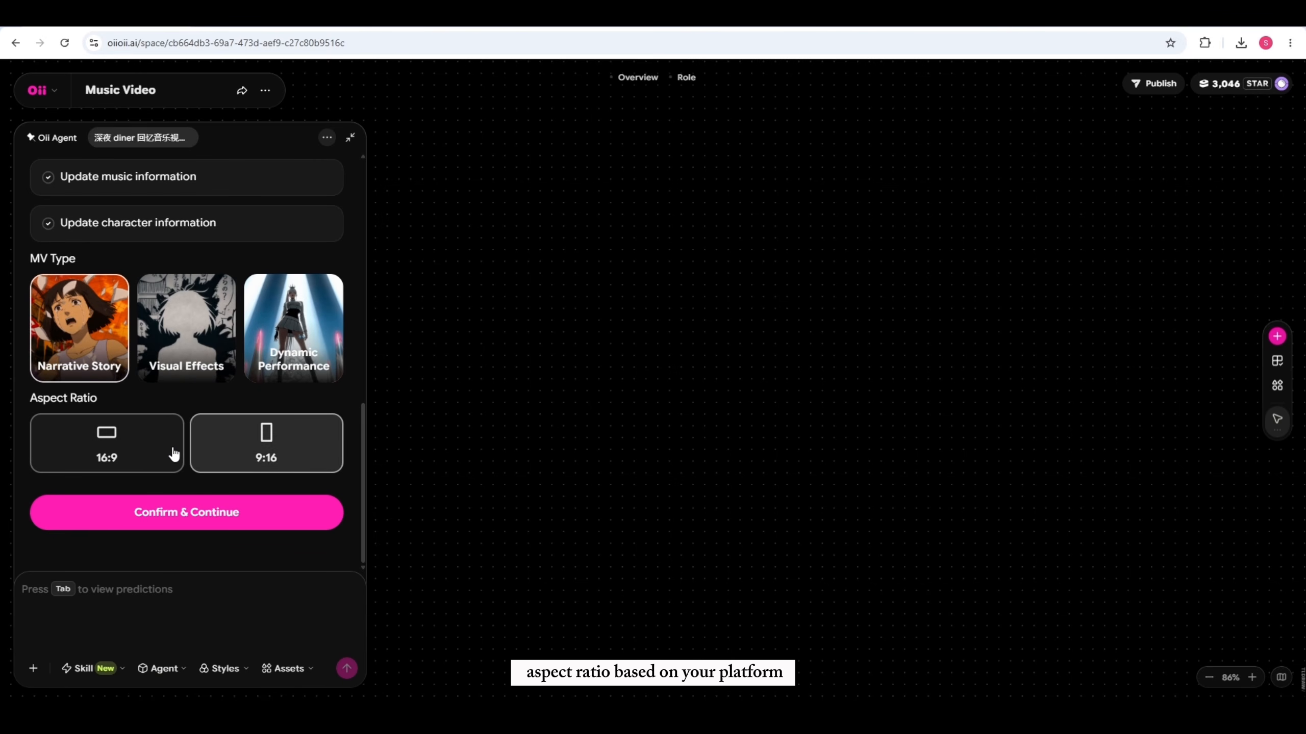
{"action": "left_click", "coordinate": [139, 456]}
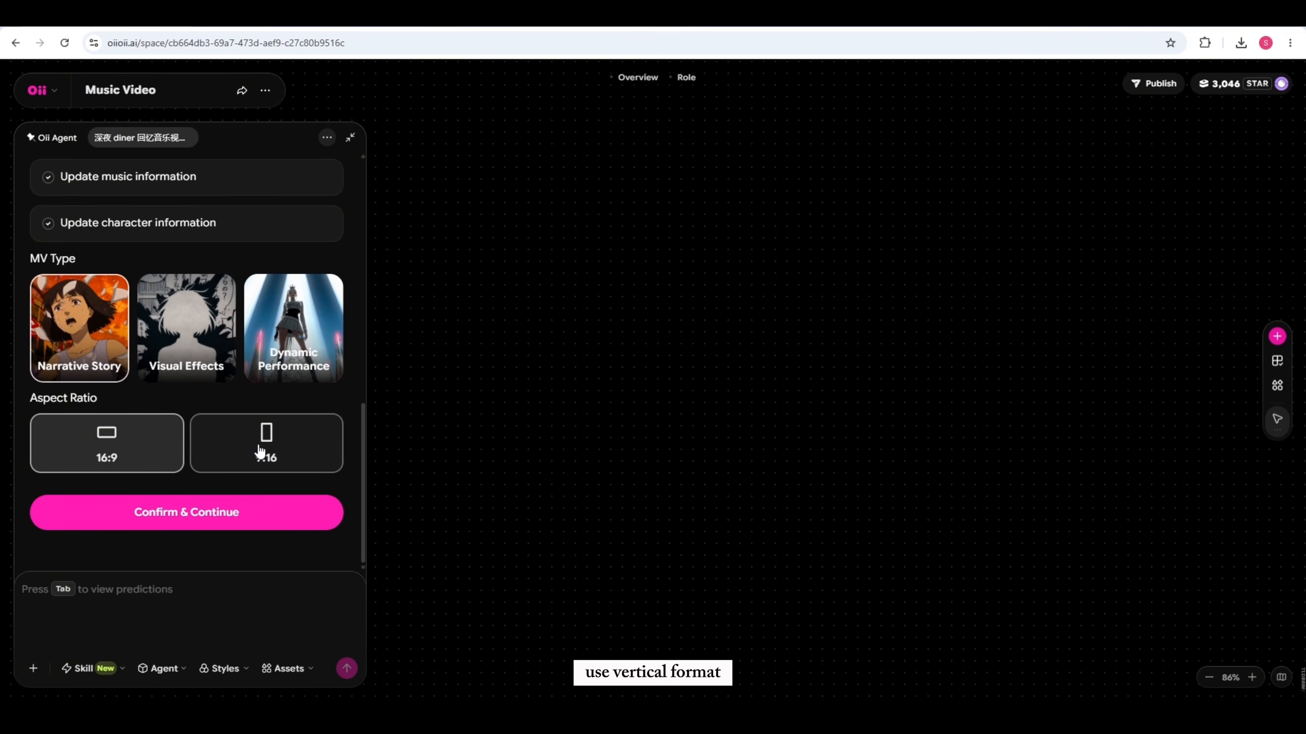
{"action": "left_click", "coordinate": [149, 524]}
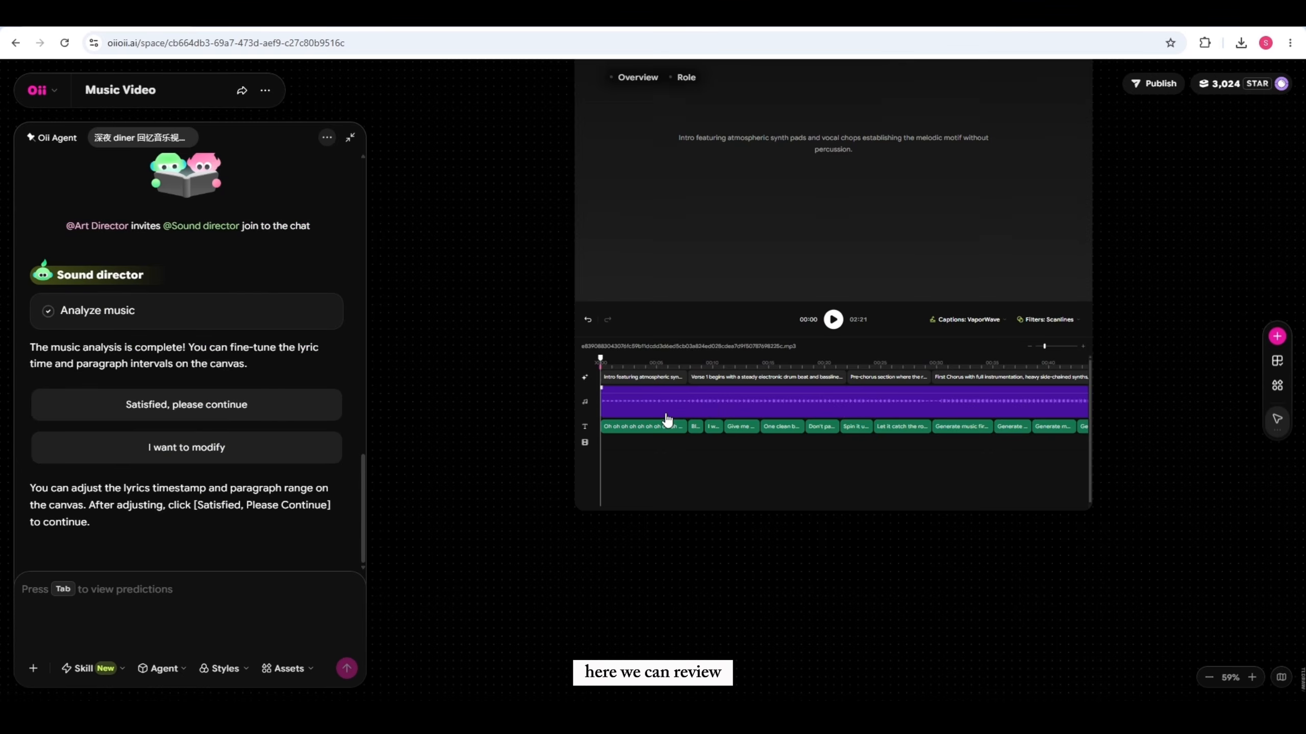
Review the song's section and lyric timing on the canvas timeline and accept the music analysis.
{"action": "scroll", "coordinate": [666, 422], "scroll_direction": "up", "scroll_amount": 5}
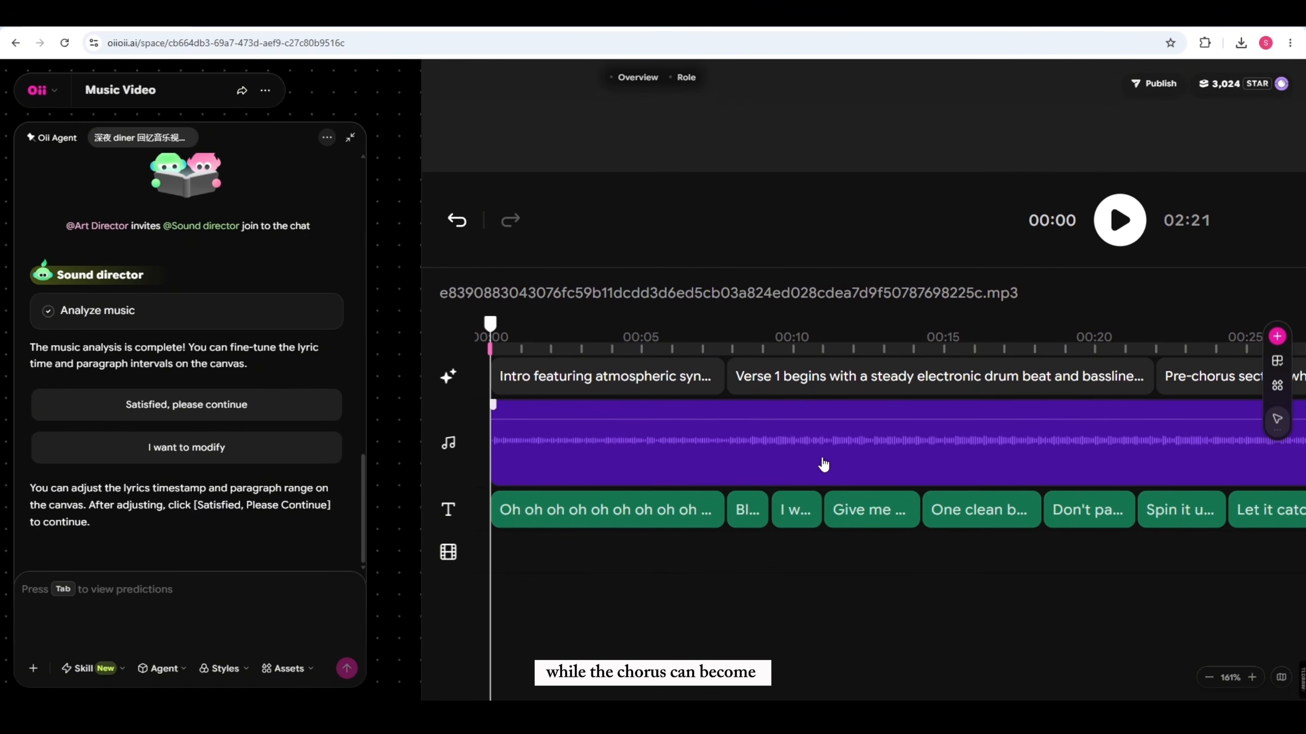
{"action": "scroll", "coordinate": [810, 373], "scroll_direction": "up", "scroll_amount": 1}
{"action": "scroll", "coordinate": [810, 373], "scroll_direction": "down", "scroll_amount": 5}
{"action": "scroll", "coordinate": [809, 374], "scroll_direction": "right", "scroll_amount": 4}
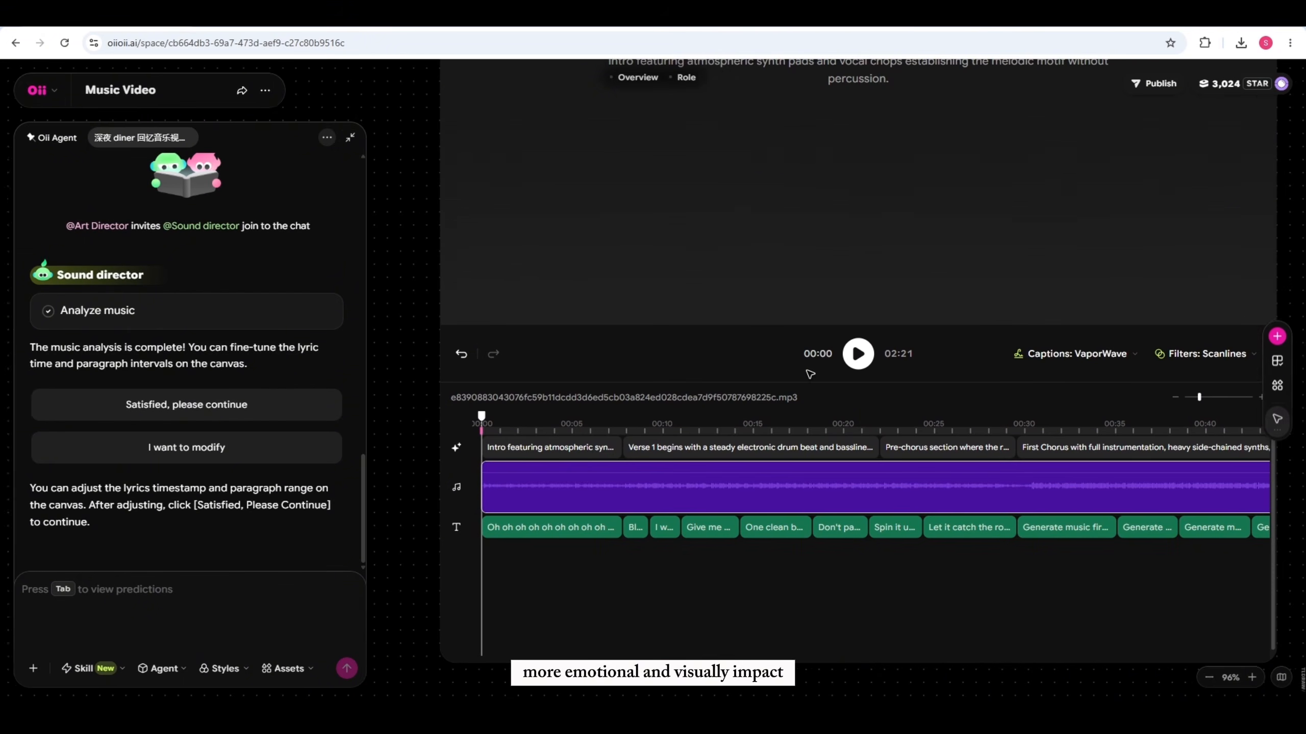
{"action": "scroll", "coordinate": [810, 374], "scroll_direction": "down", "scroll_amount": 2}
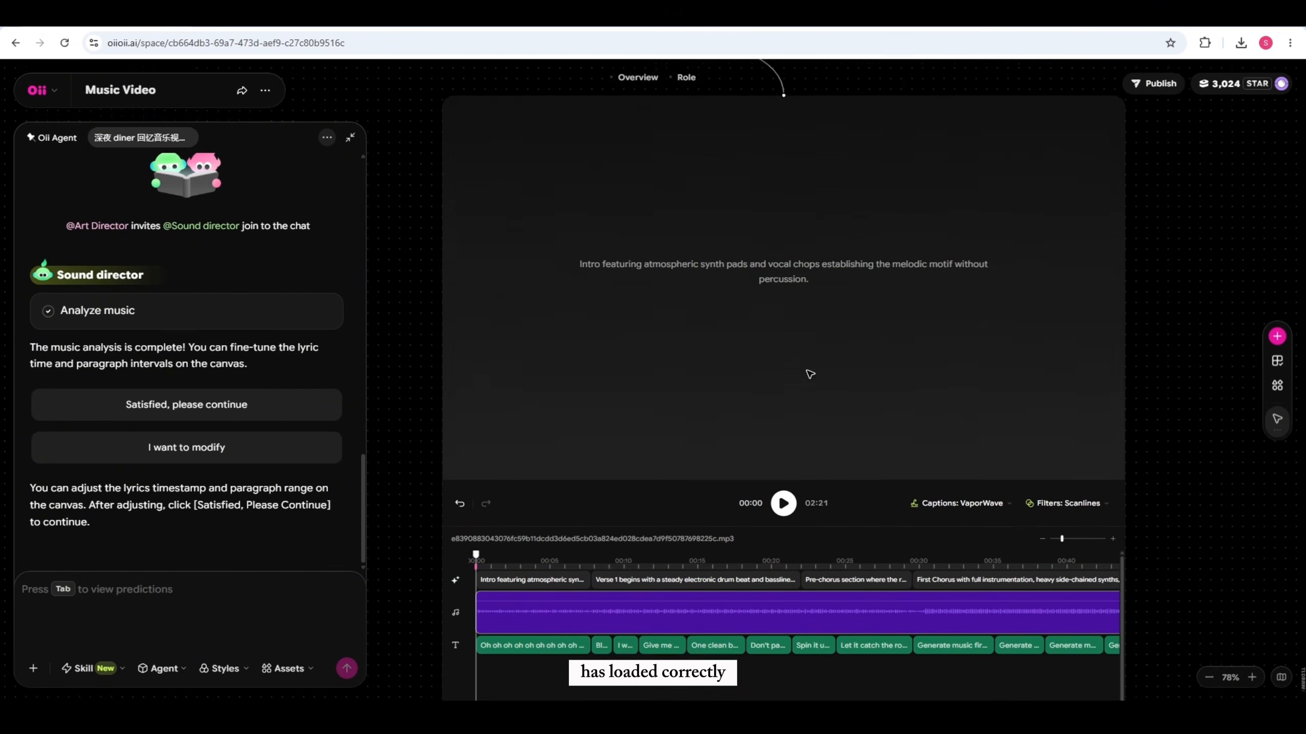
{"action": "scroll", "coordinate": [809, 374], "scroll_direction": "down", "scroll_amount": 2}
{"action": "left_click", "coordinate": [222, 408]}
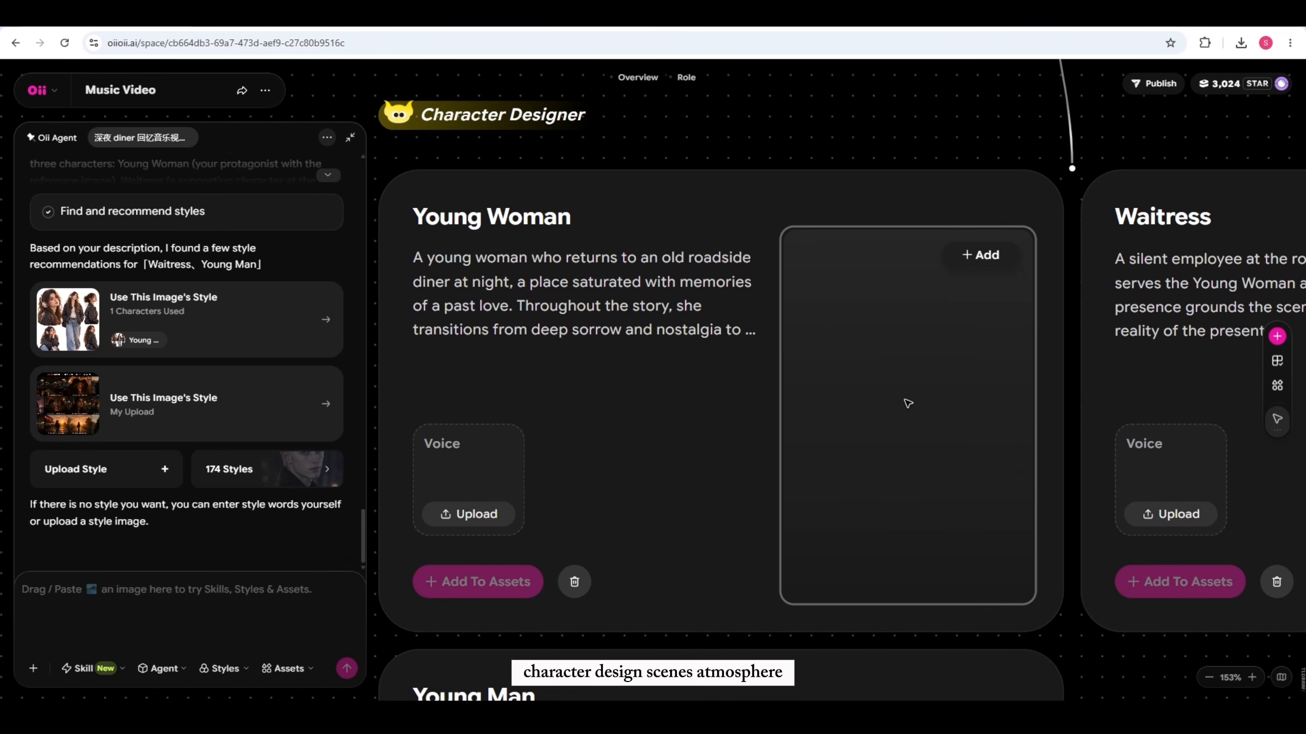
Read the Young Woman's full description and look over the other character cards.
{"action": "scroll", "coordinate": [635, 295], "scroll_direction": "down", "scroll_amount": 2}
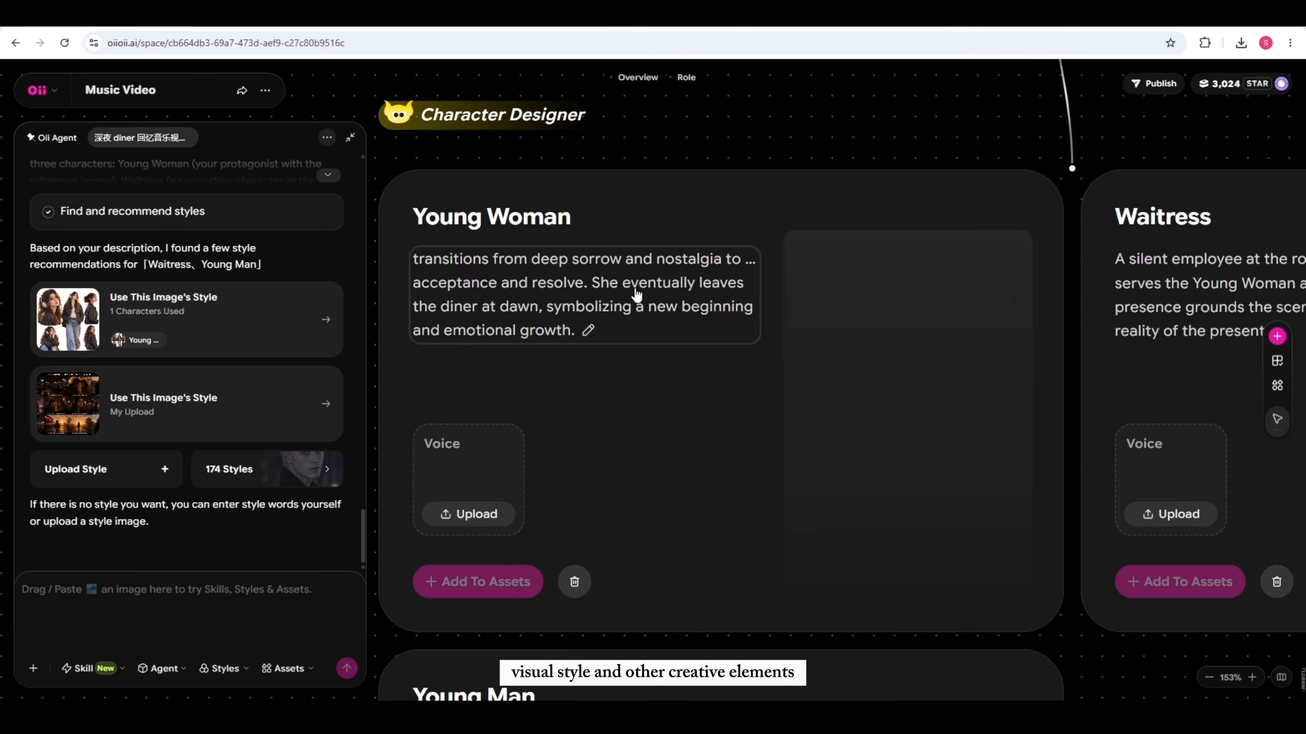
{"action": "scroll", "coordinate": [687, 432], "scroll_direction": "down", "scroll_amount": 5}
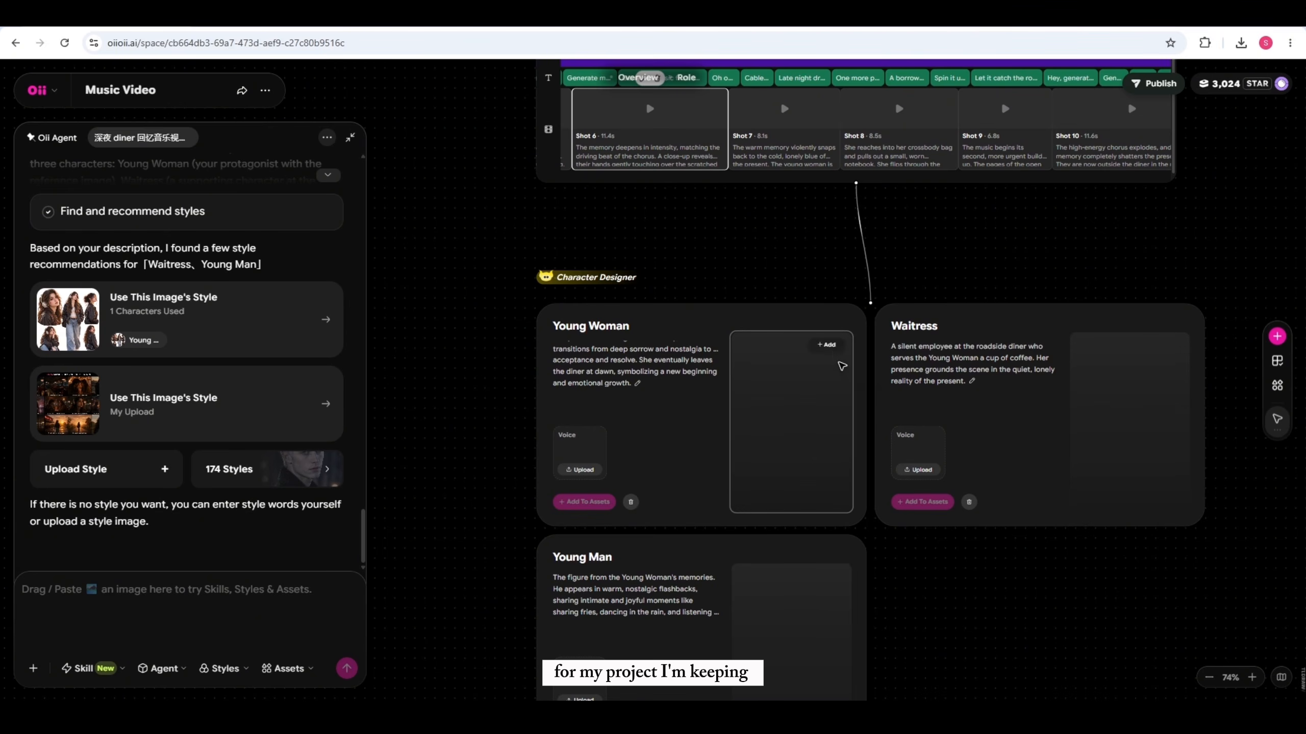
Upload the image IMG_2369 from Downloads as the Young Woman's character image.
{"action": "left_click", "coordinate": [826, 344]}
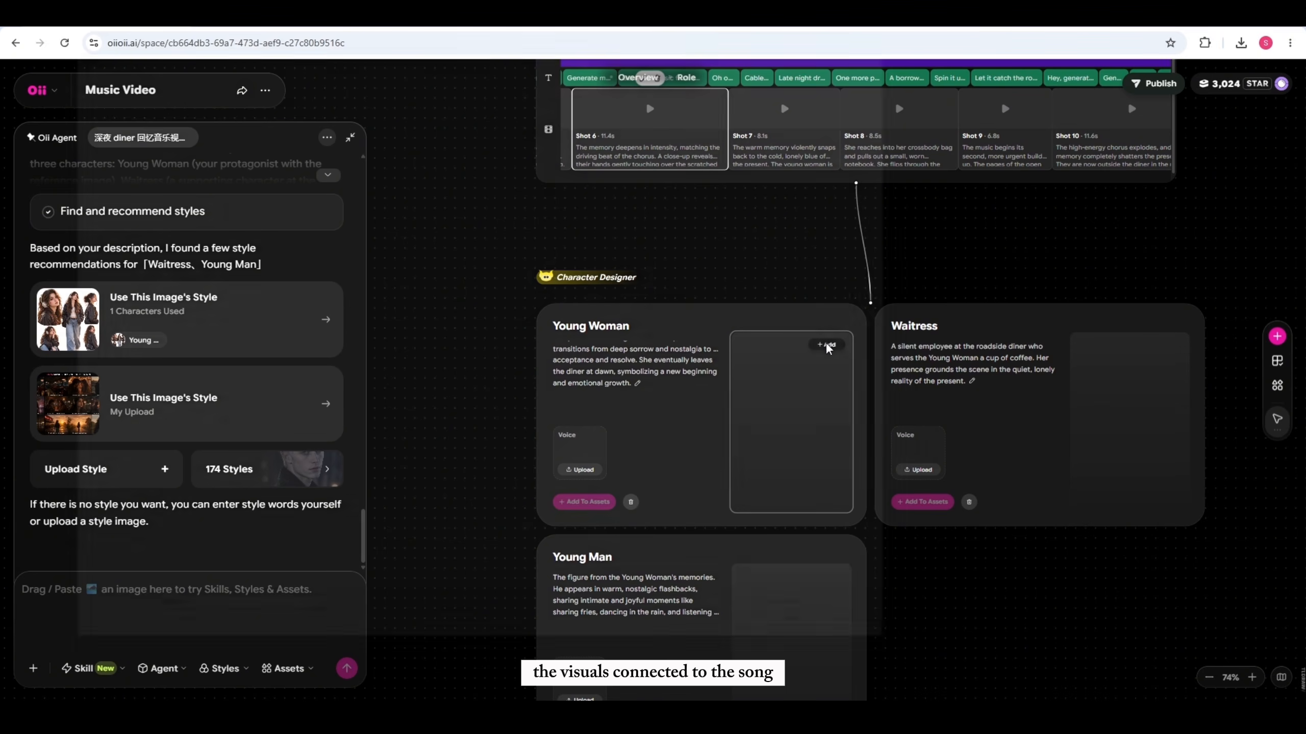
{"action": "left_click", "coordinate": [826, 345]}
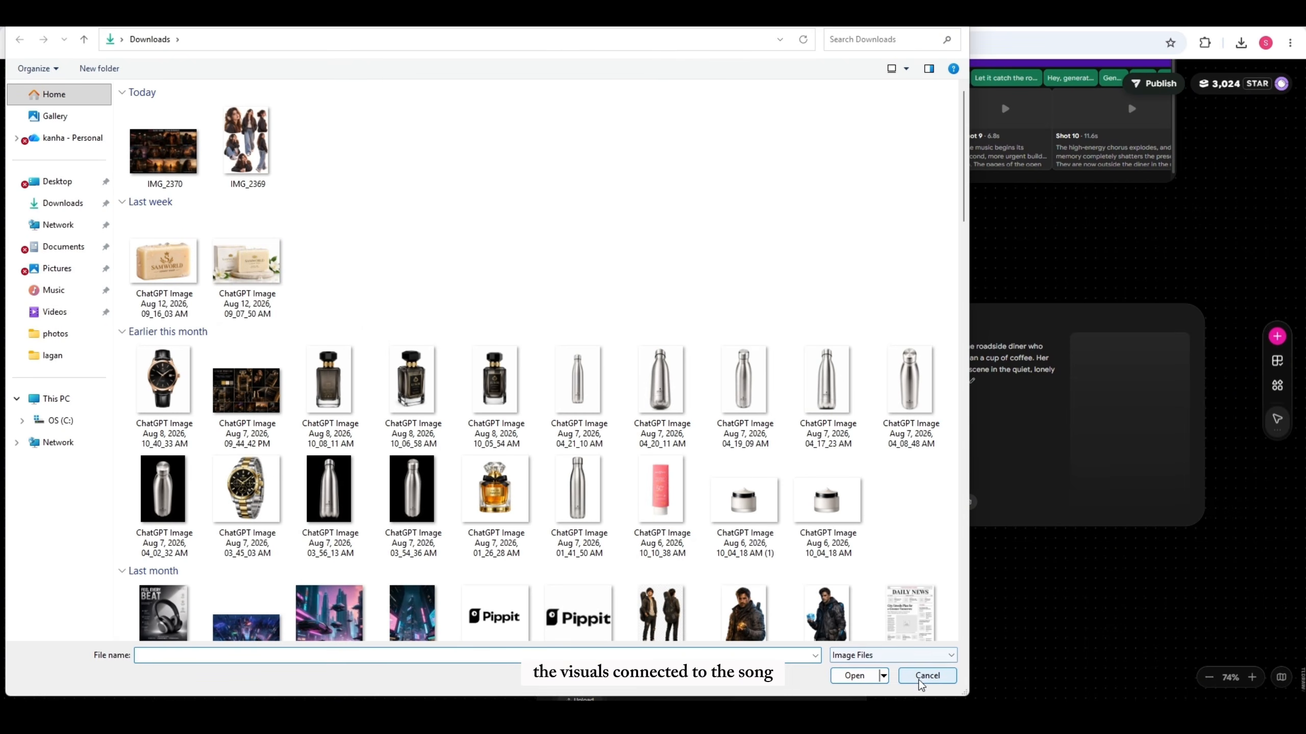
{"action": "left_click", "coordinate": [249, 159]}
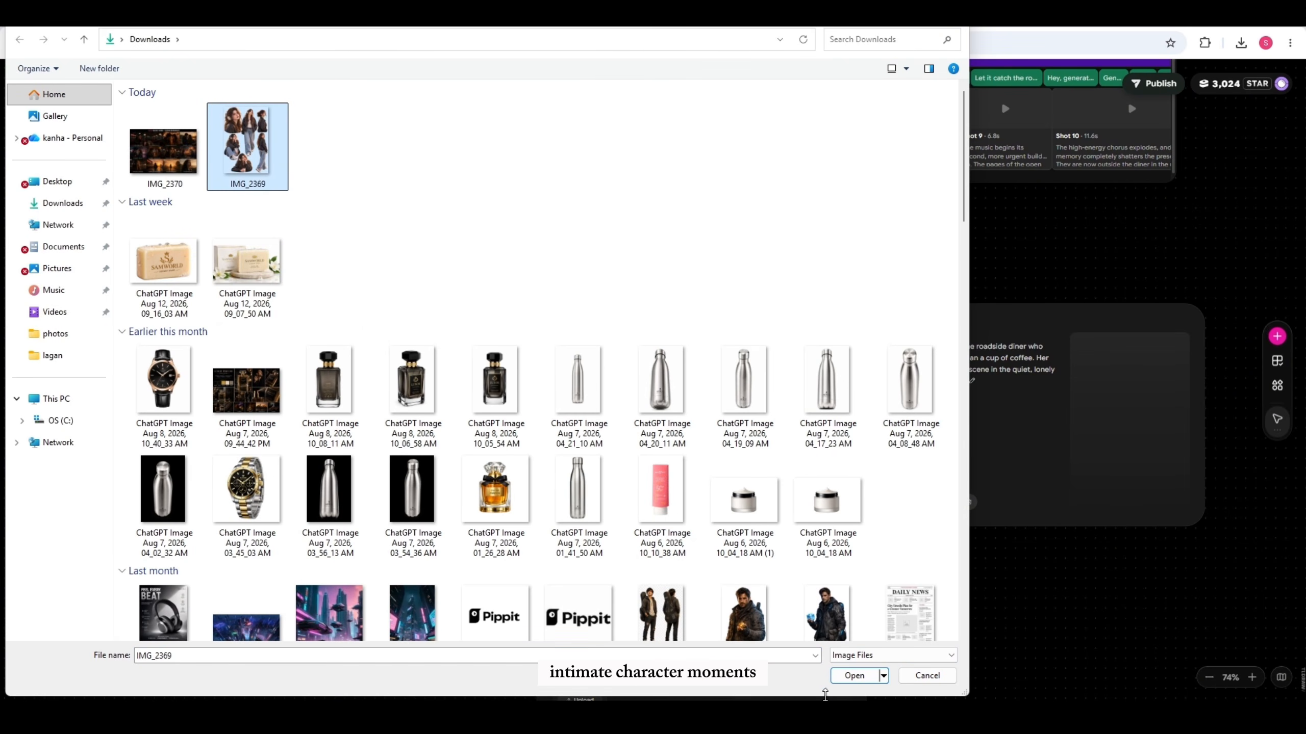
{"action": "left_click", "coordinate": [854, 675]}
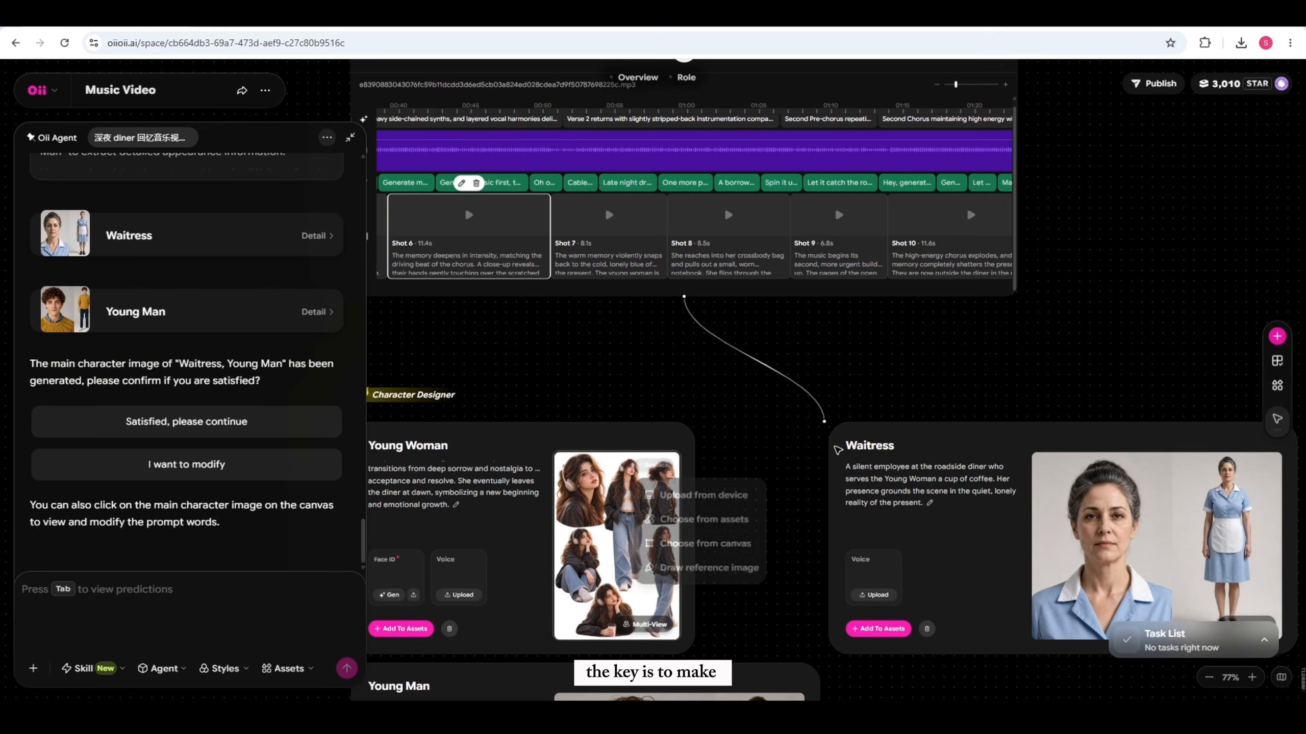
Approve the Young Woman's generated FaceID avatar and let the Character Designer continue.
{"action": "scroll", "coordinate": [838, 450], "scroll_direction": "down", "scroll_amount": 5}
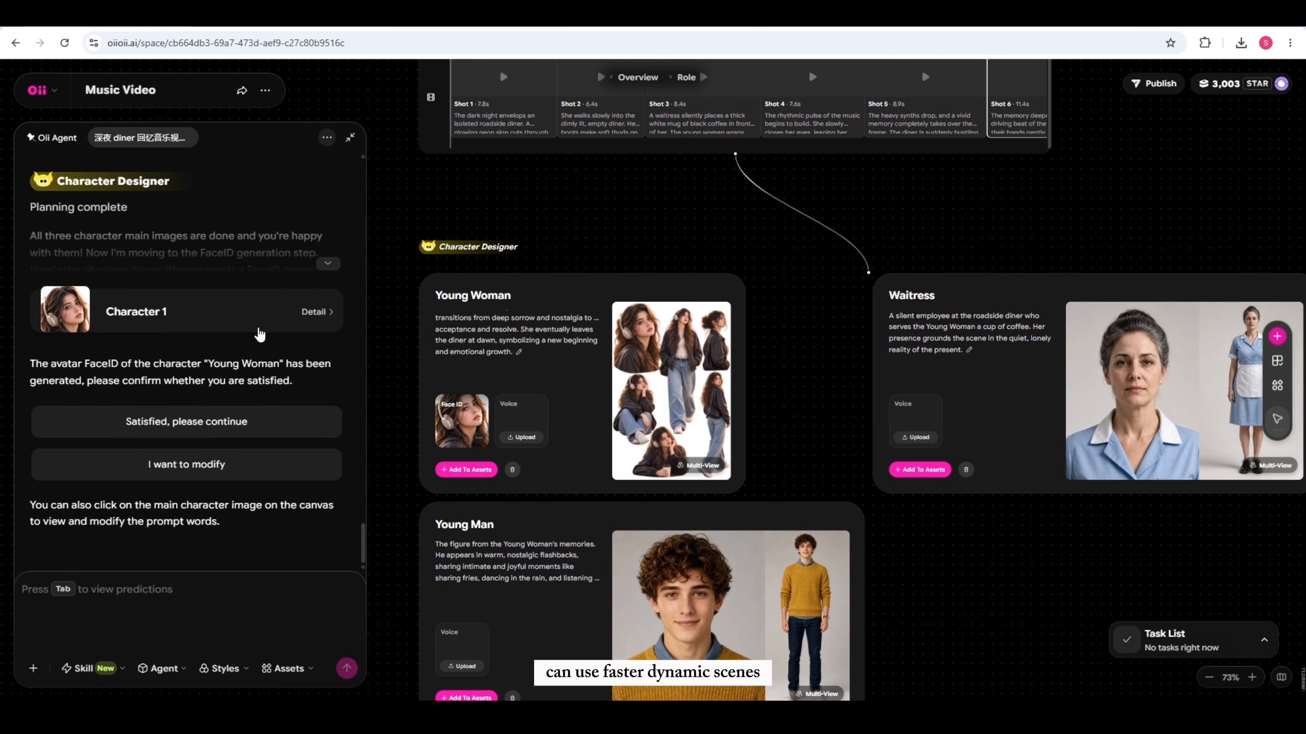
{"action": "left_click", "coordinate": [175, 423]}
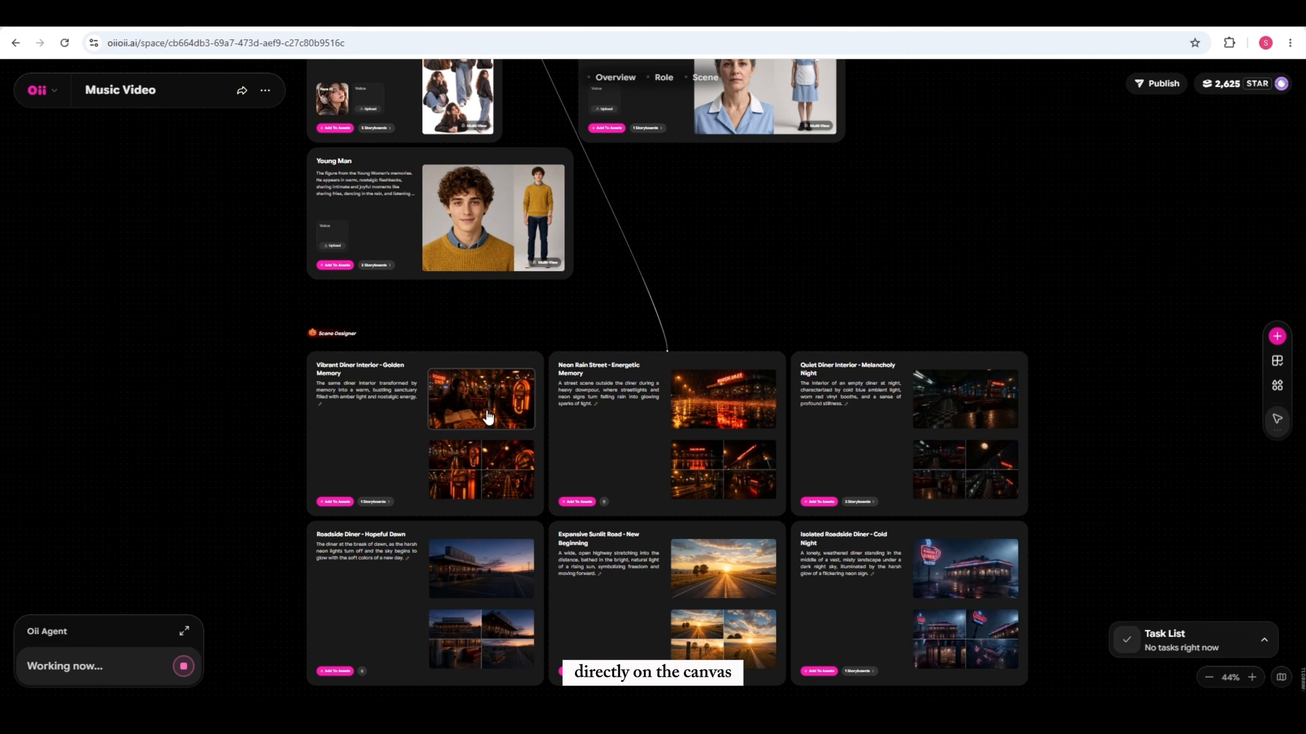
Look over the character and scene cards and confirm the storyboard plan with Seedance 2.0, Pro and 720p.
{"action": "scroll", "coordinate": [488, 411], "scroll_direction": "up", "scroll_amount": 4}
{"action": "scroll", "coordinate": [488, 418], "scroll_direction": "up", "scroll_amount": 1}
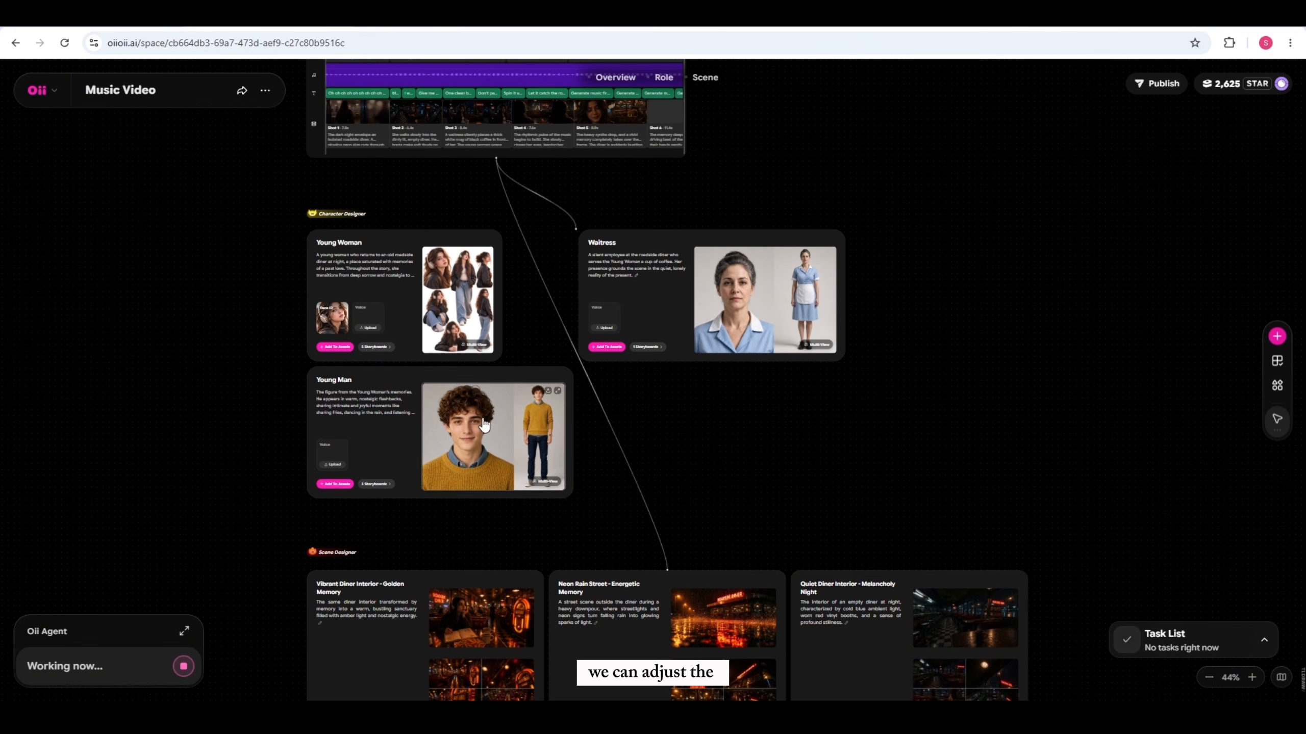
{"action": "scroll", "coordinate": [775, 314], "scroll_direction": "up", "scroll_amount": 1}
{"action": "scroll", "coordinate": [404, 273], "scroll_direction": "down", "scroll_amount": 1}
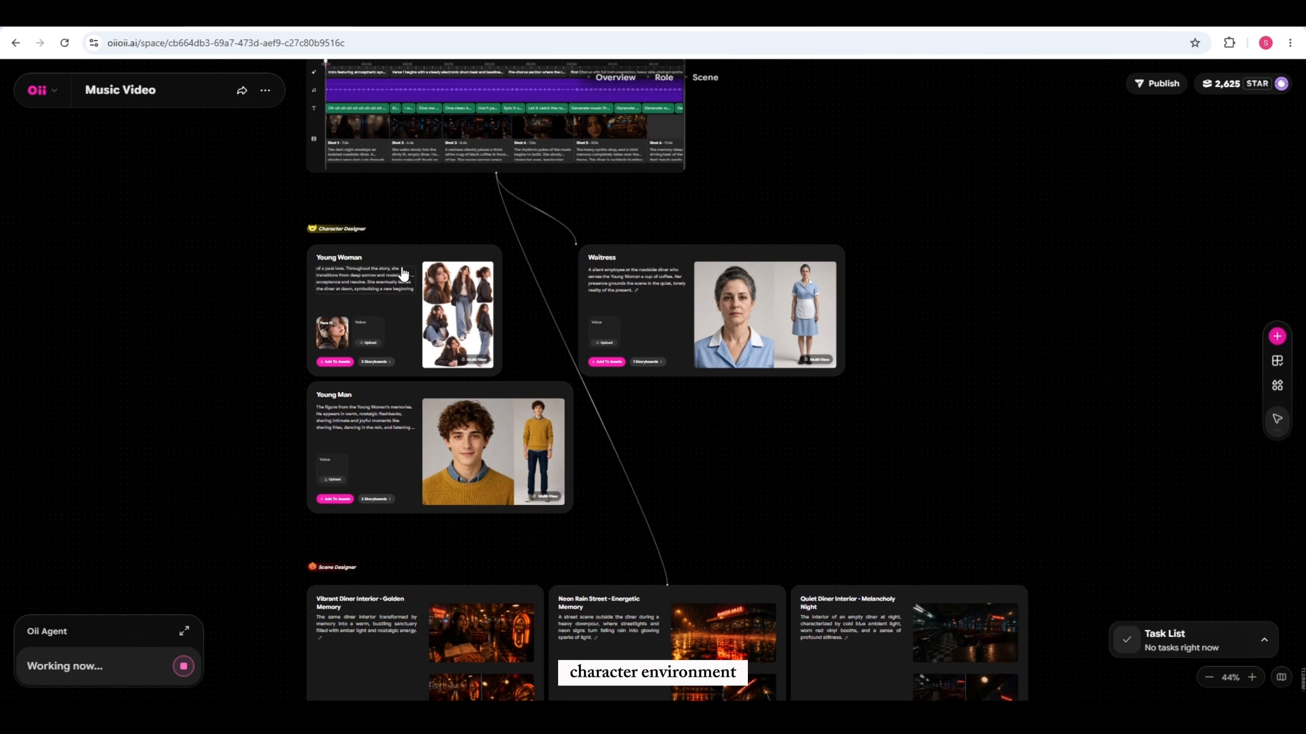
{"action": "scroll", "coordinate": [454, 307], "scroll_direction": "down", "scroll_amount": 1}
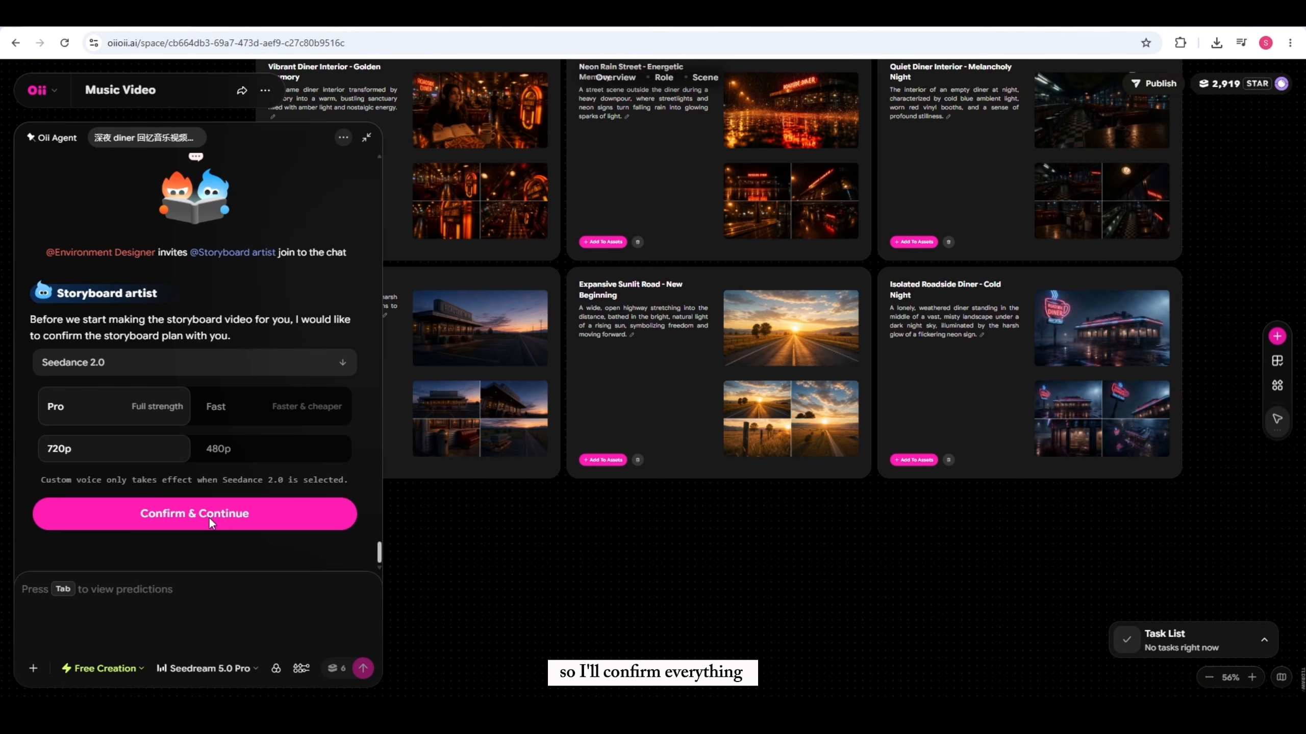
{"action": "left_click", "coordinate": [208, 514]}
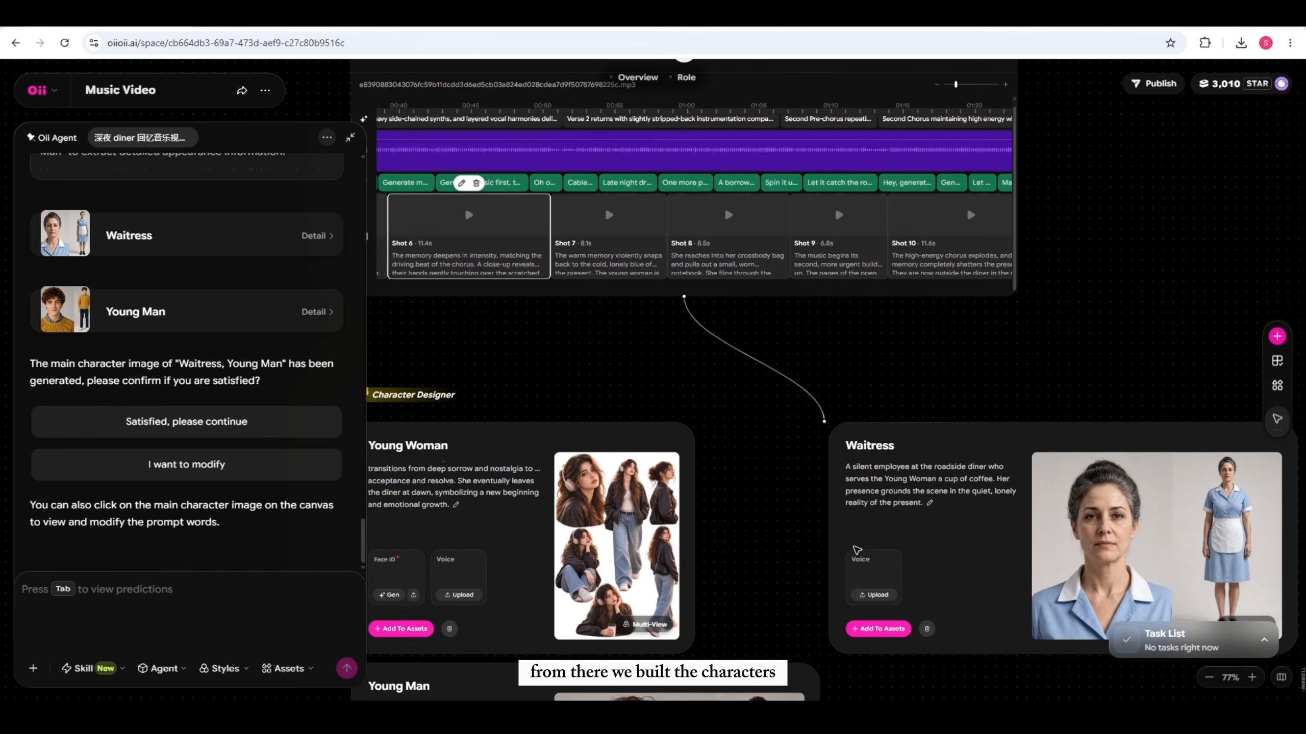
{"action": "scroll", "coordinate": [465, 206], "scroll_direction": "down", "scroll_amount": 3}
{"action": "scroll", "coordinate": [672, 442], "scroll_direction": "down", "scroll_amount": 5}
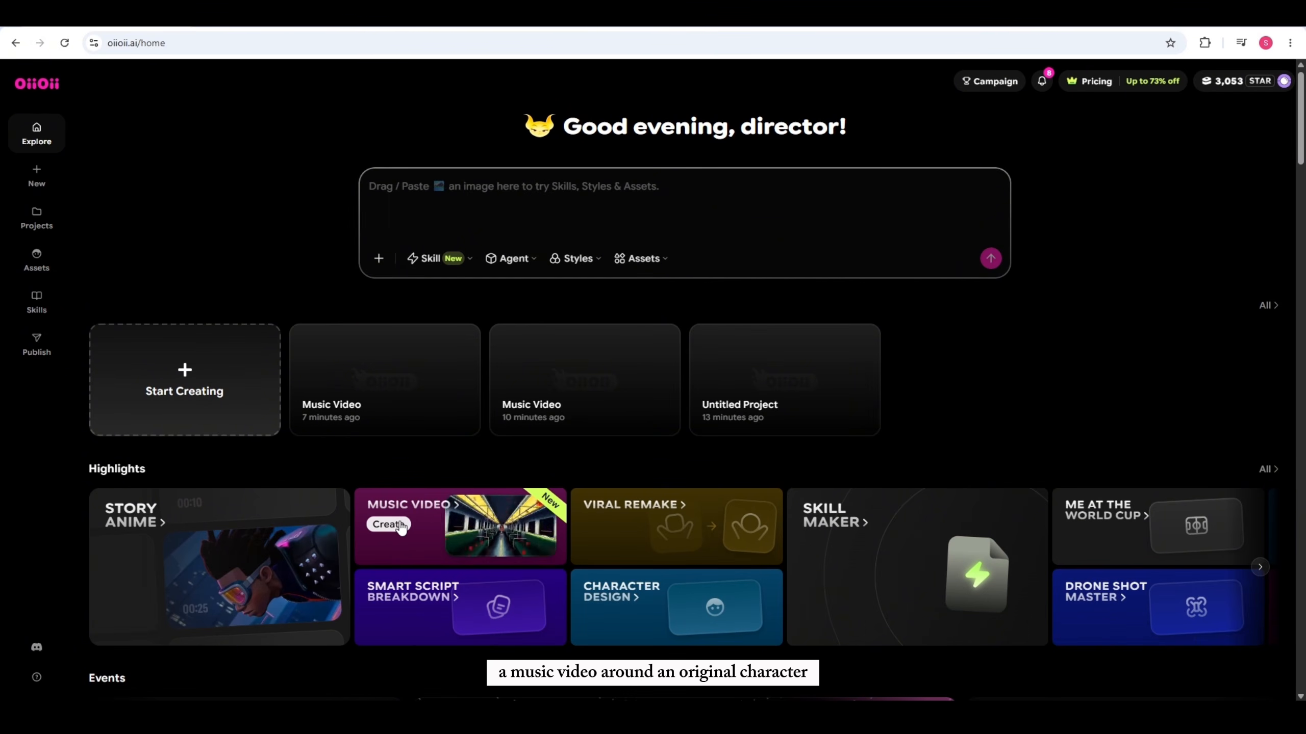
Create a new Music Video project from the home page highlights and expand its agent chat to a wider size.
{"action": "left_click", "coordinate": [400, 525]}
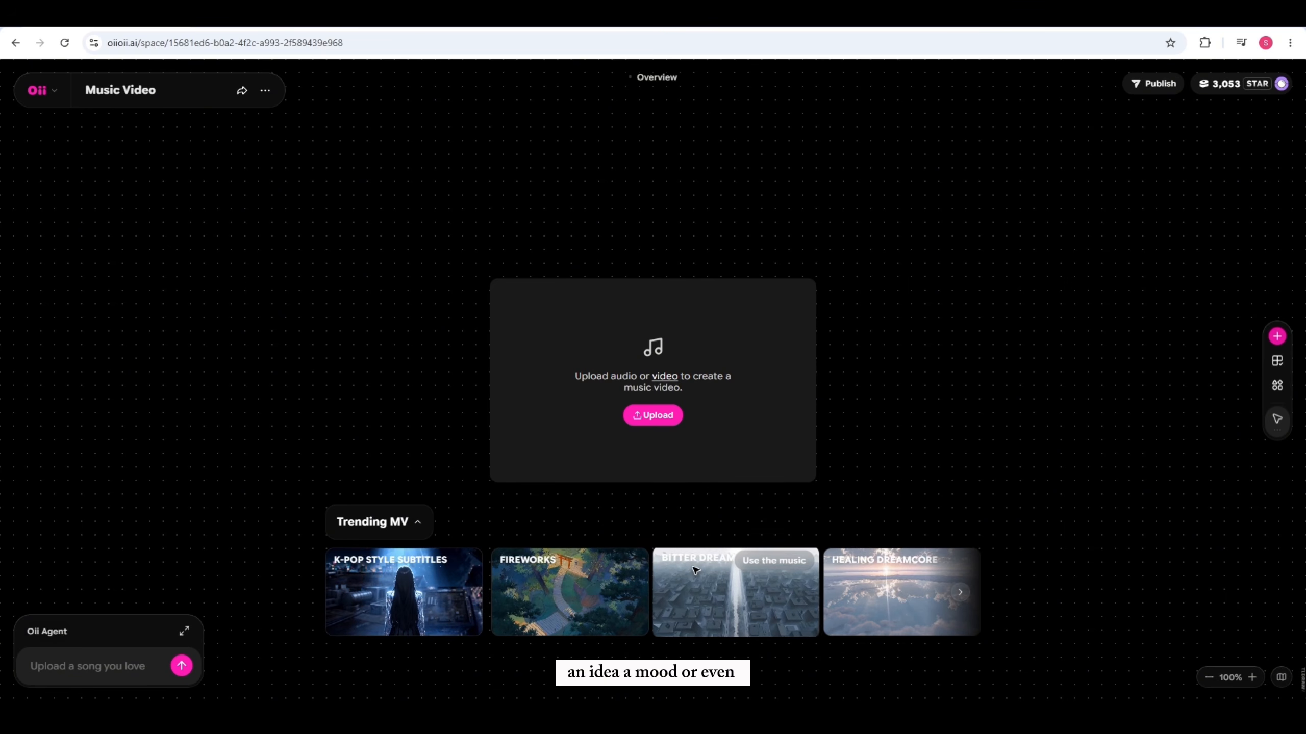
{"action": "left_click", "coordinate": [80, 666]}
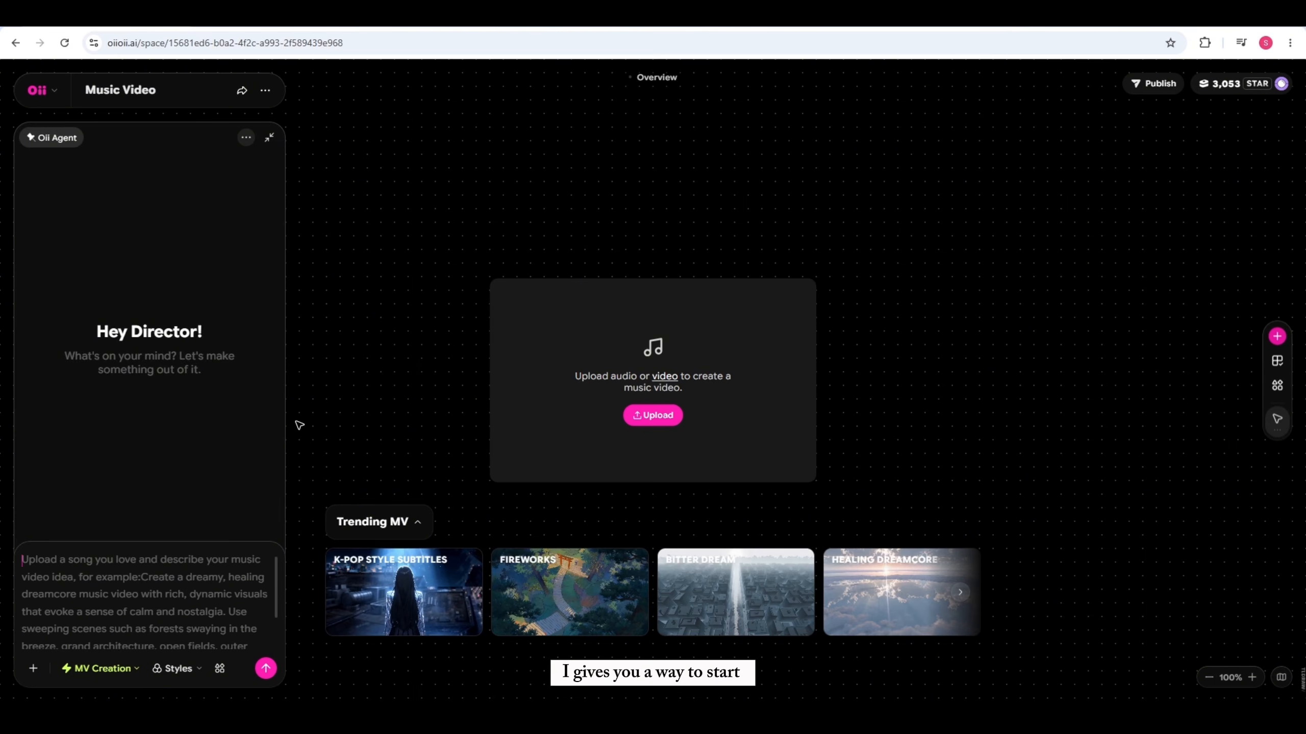
{"action": "left_click_drag", "start_coordinate": [285, 422], "coordinate": [374, 420]}
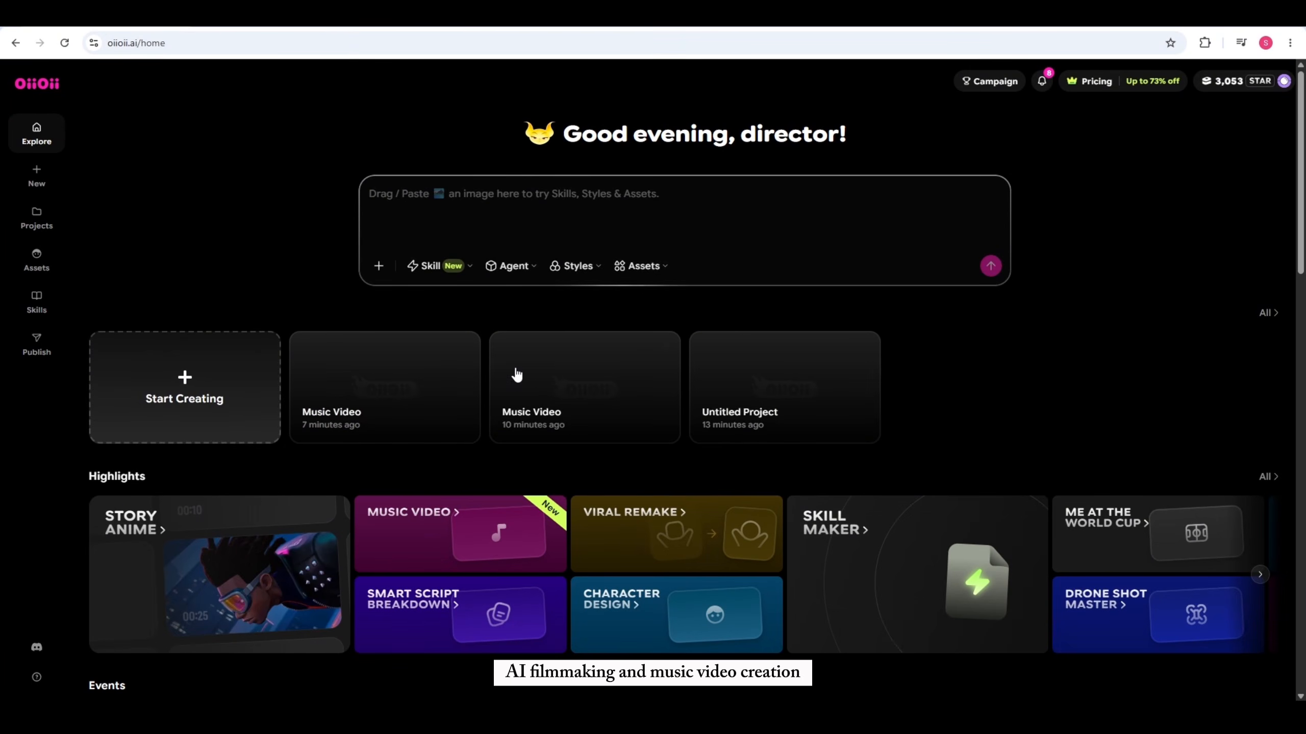
{"action": "scroll", "coordinate": [652, 474], "scroll_direction": "down", "scroll_amount": 4}
{"action": "scroll", "coordinate": [653, 472], "scroll_direction": "down", "scroll_amount": 12}
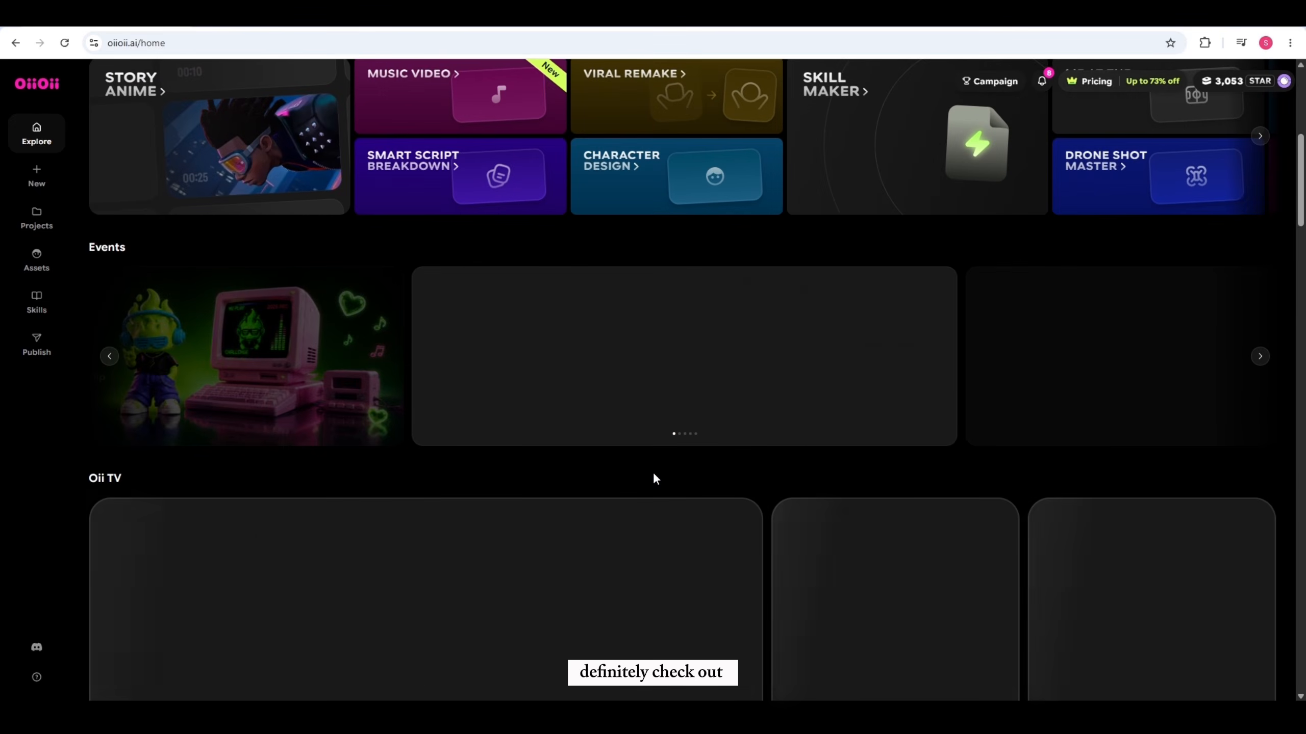
{"action": "scroll", "coordinate": [653, 471], "scroll_direction": "up", "scroll_amount": 13}
{"action": "scroll", "coordinate": [652, 472], "scroll_direction": "up", "scroll_amount": 4}
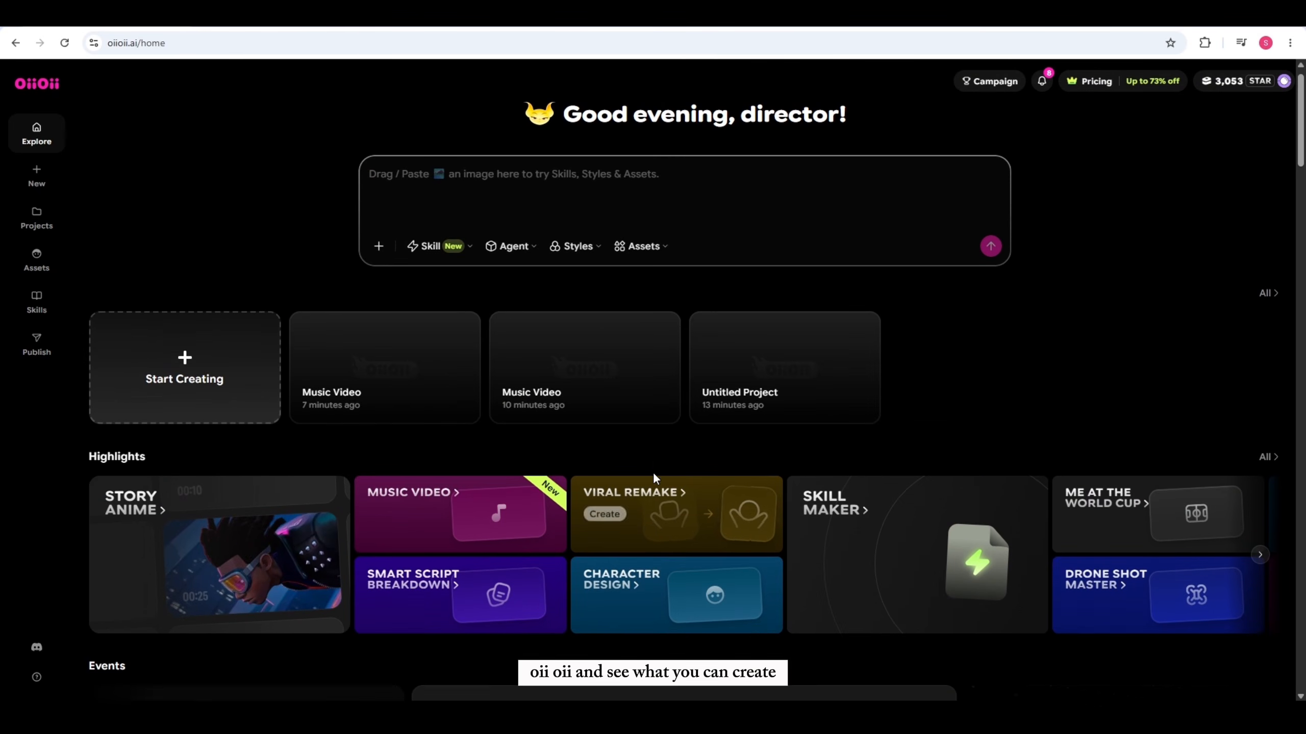
{"action": "mouse_move", "coordinate": [399, 549]}
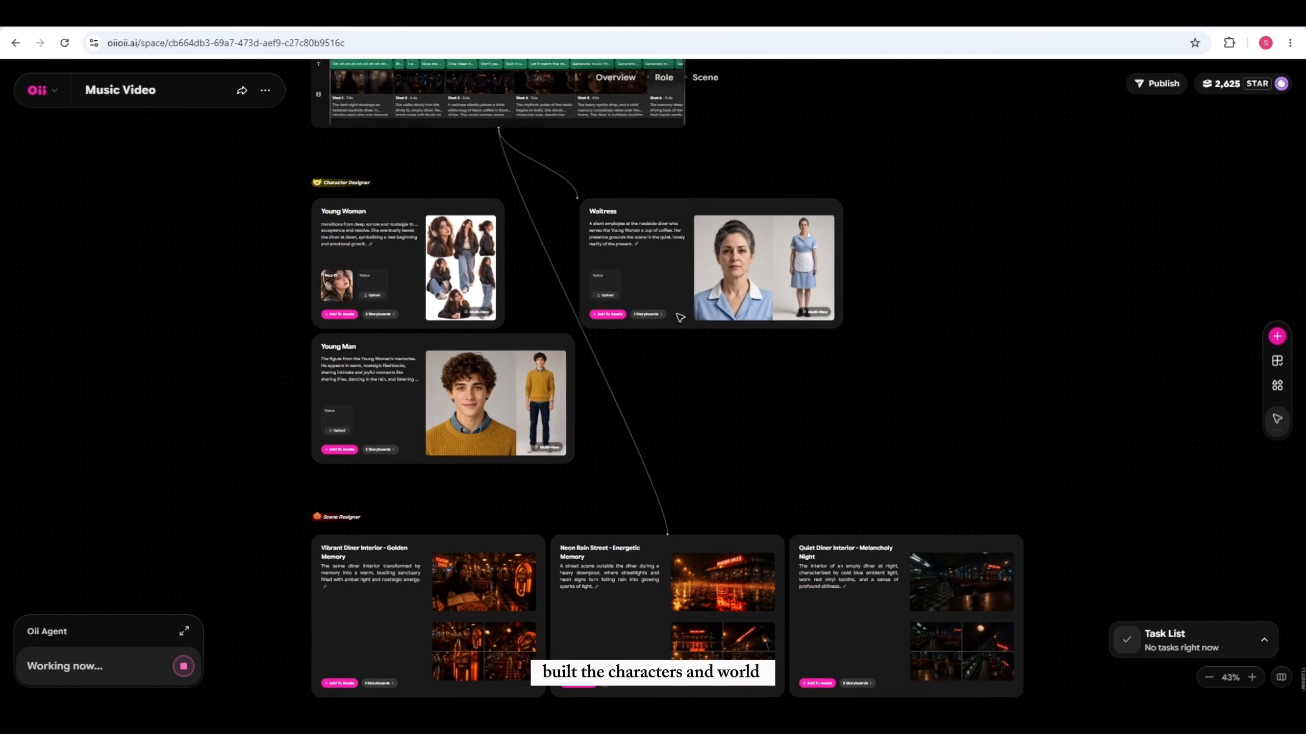
Examine the generation prompt behind the main image of the Vibrant Diner Interior - Golden Memory scene and close it.
{"action": "scroll", "coordinate": [679, 317], "scroll_direction": "down", "scroll_amount": 3}
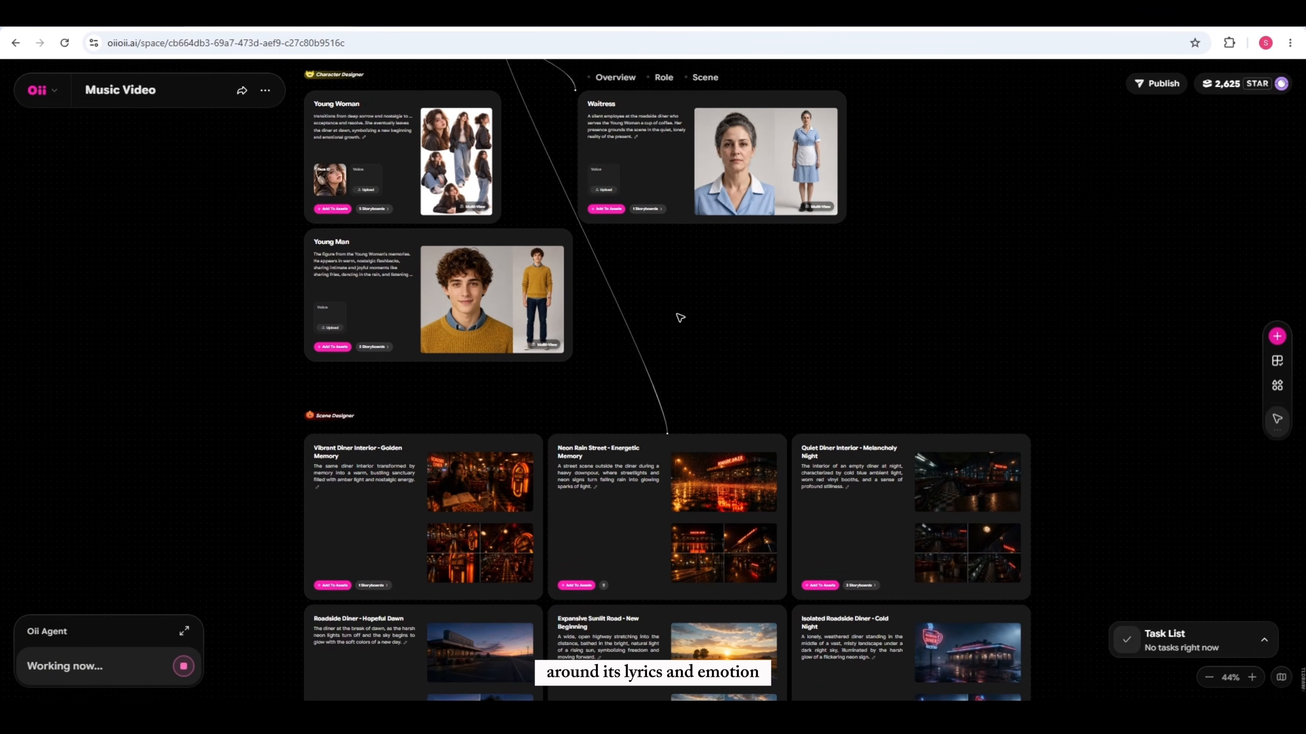
{"action": "scroll", "coordinate": [679, 317], "scroll_direction": "down", "scroll_amount": 1}
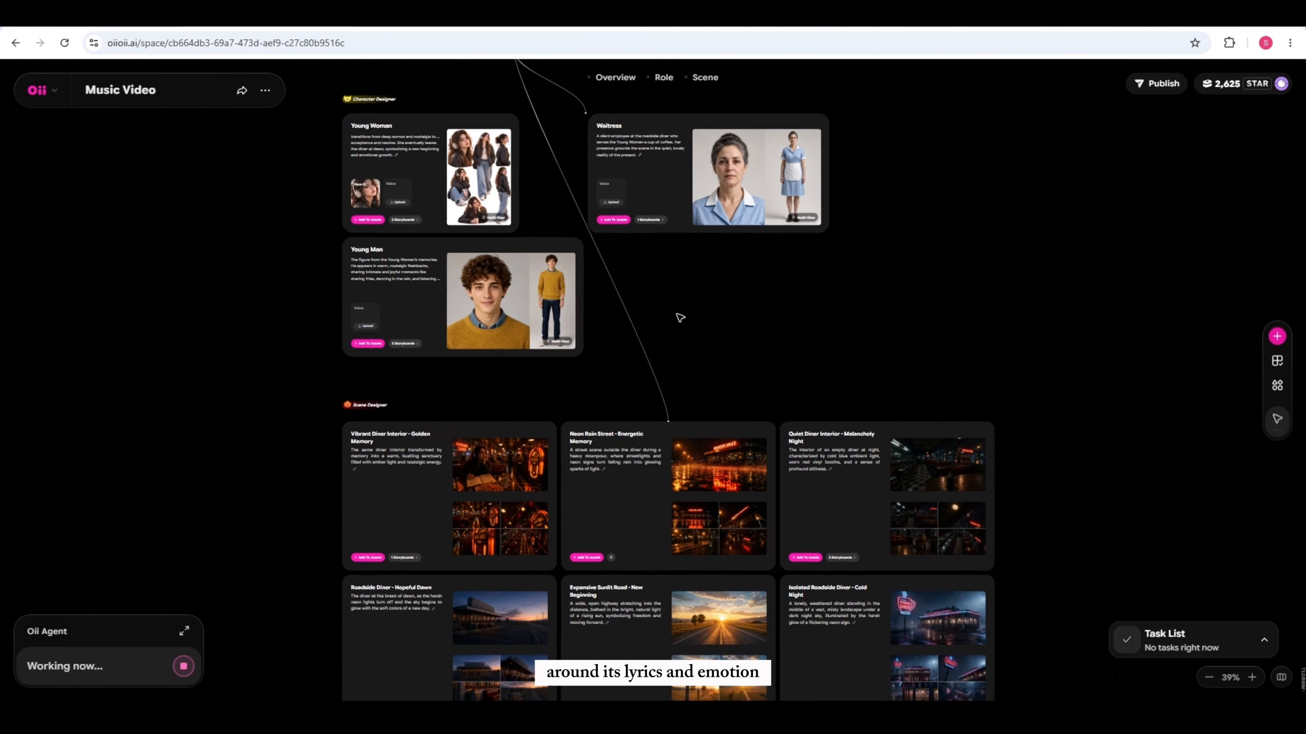
{"action": "left_click", "coordinate": [509, 484]}
{"action": "scroll", "coordinate": [509, 484], "scroll_direction": "down", "scroll_amount": 1}
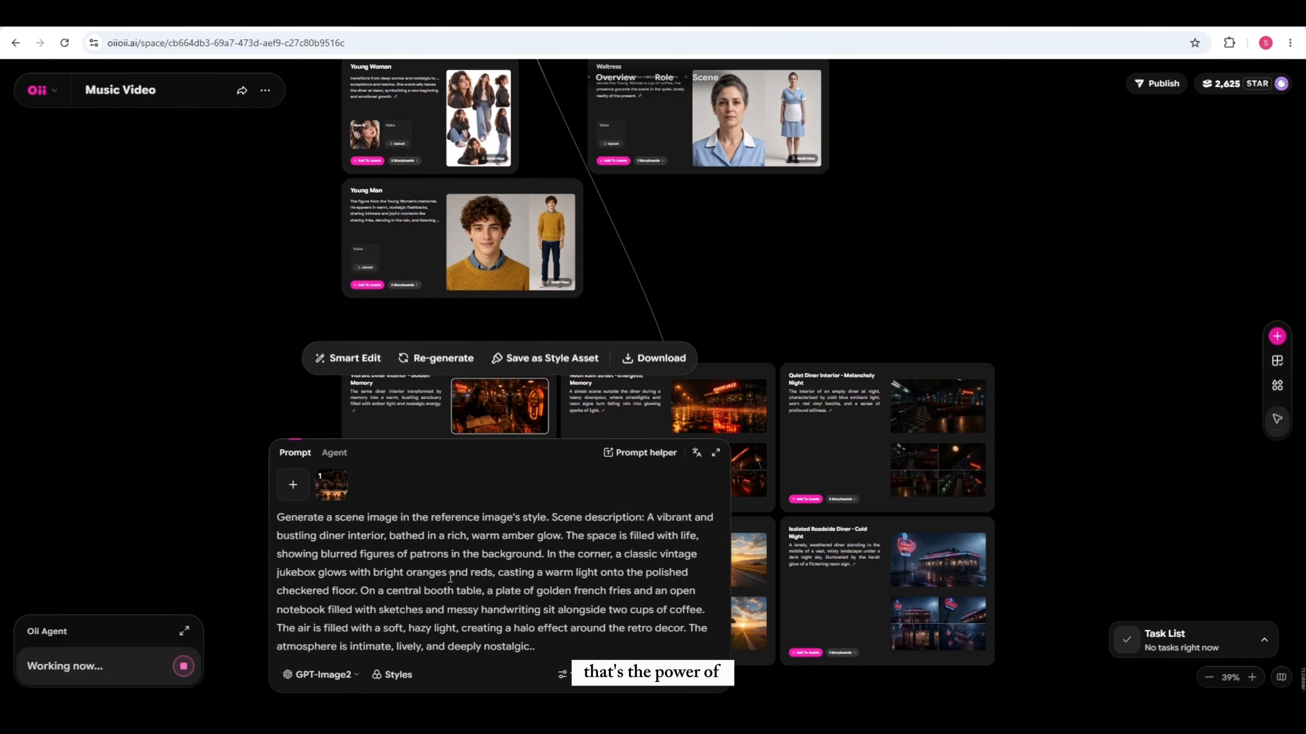
{"action": "left_click", "coordinate": [821, 314]}
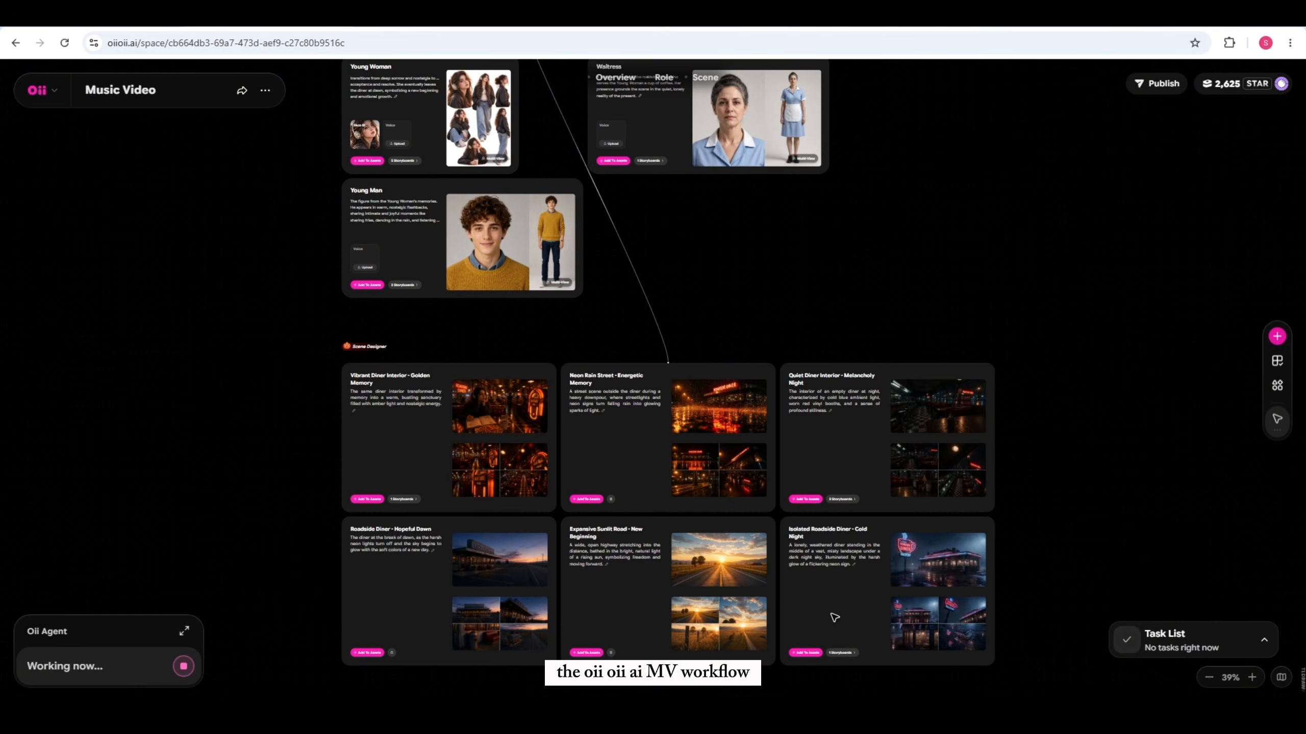